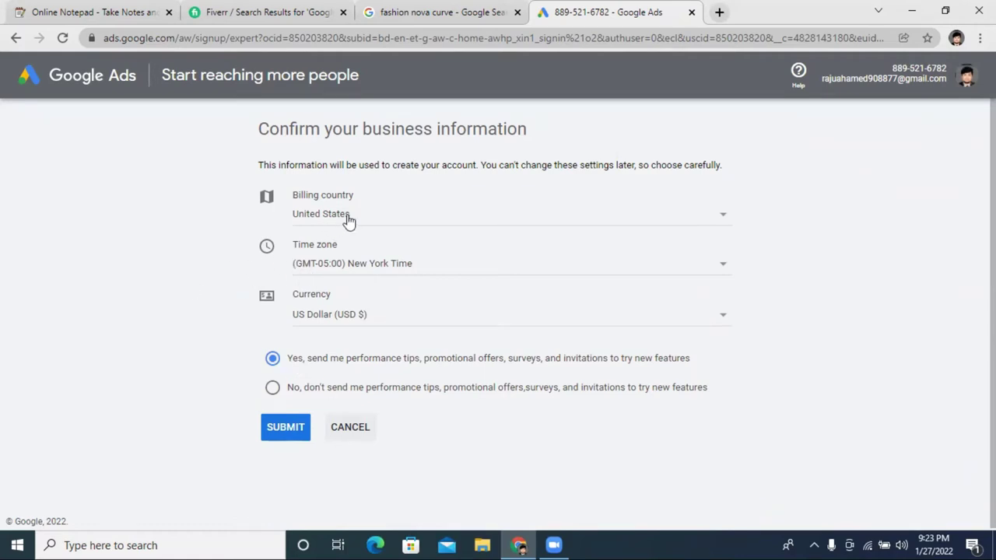
# Step: Set the billing country to Bangladesh and submit the business information for the new account
pyautogui.click(387, 216)
pyautogui.scroll(10, 389, 309)
pyautogui.scroll(20, 391, 311)
pyautogui.scroll(8, 393, 313)
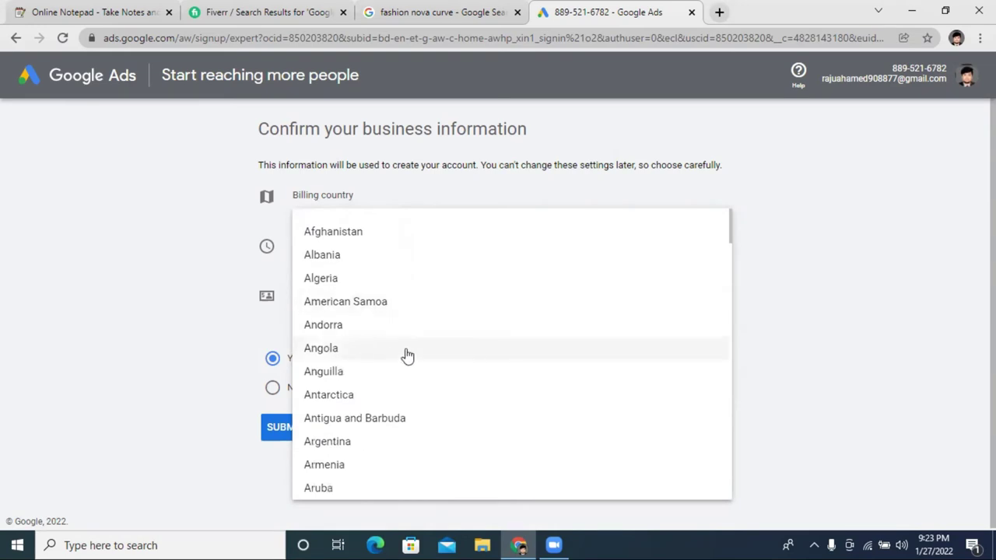
pyautogui.scroll(-2, 407, 356)
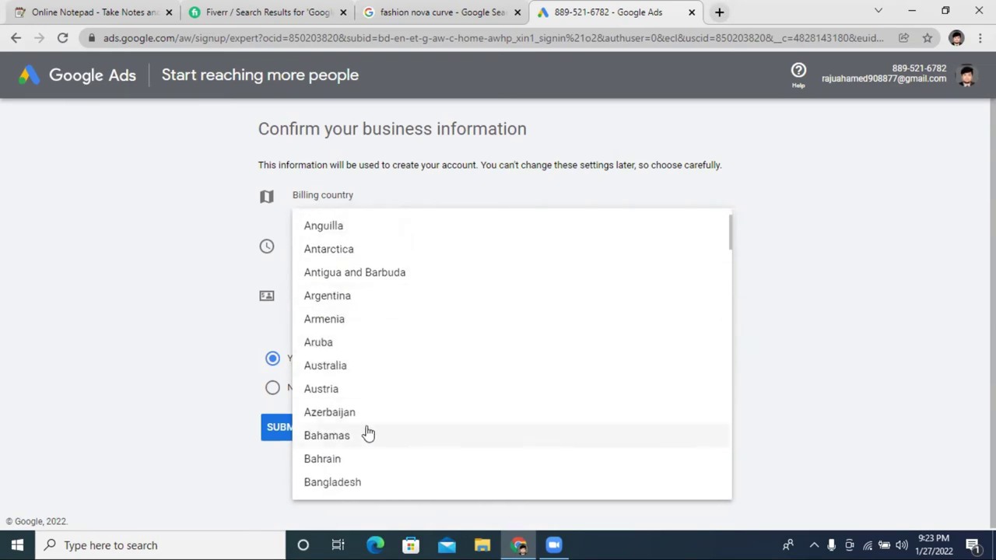
pyautogui.scroll(-1, 363, 430)
pyautogui.click(332, 409)
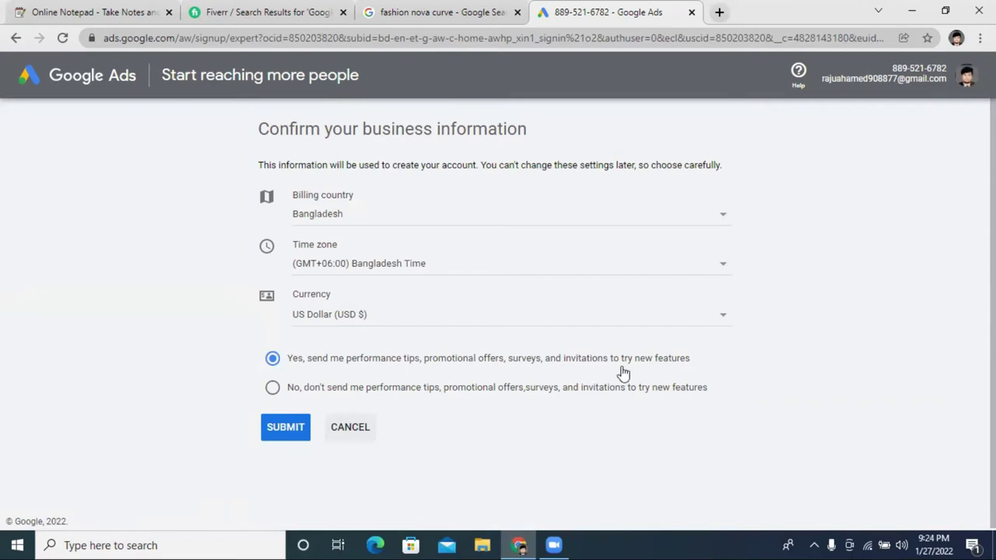
pyautogui.click(294, 429)
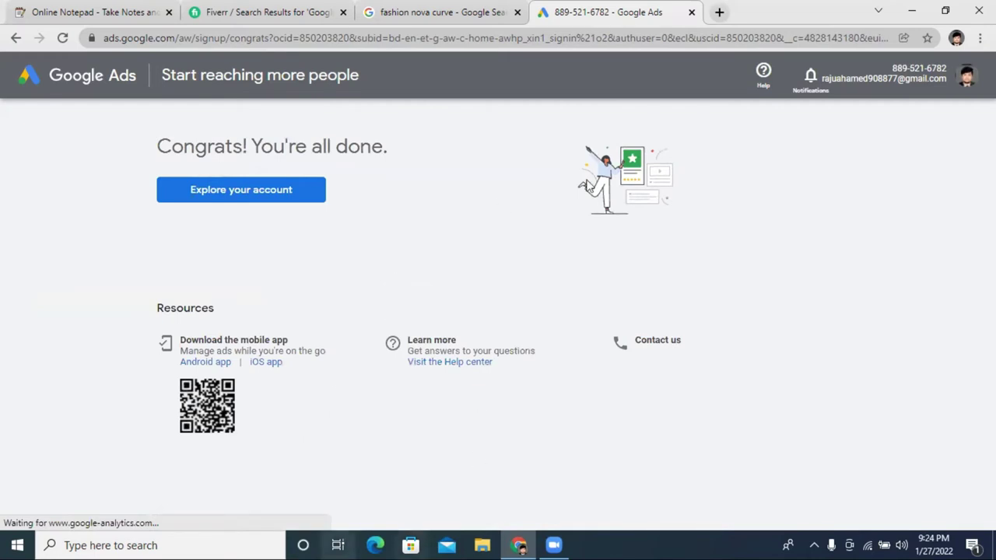
# Step: Continue from the sign-up confirmation page to the account's overview
pyautogui.moveTo(171, 147); pyautogui.dragTo(390, 152)
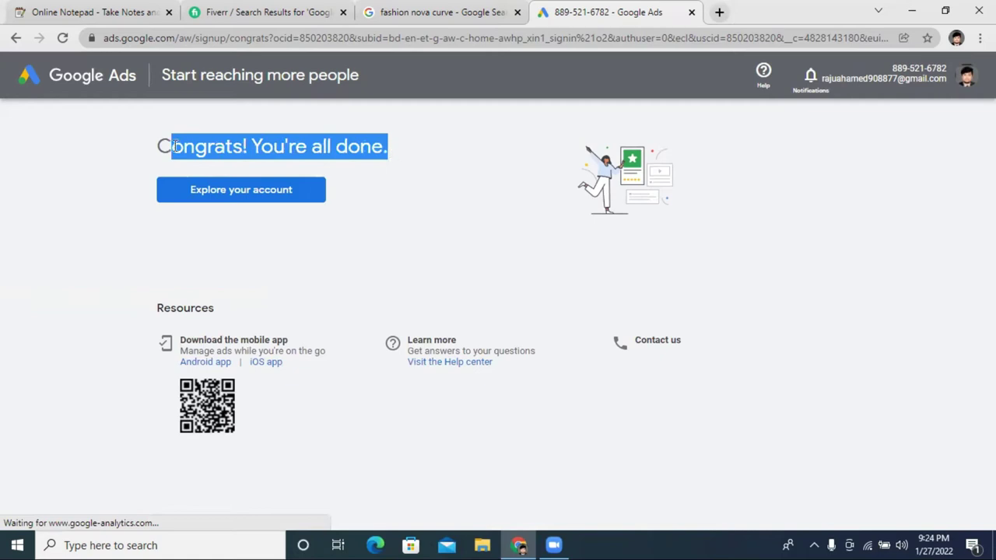
pyautogui.click(221, 144)
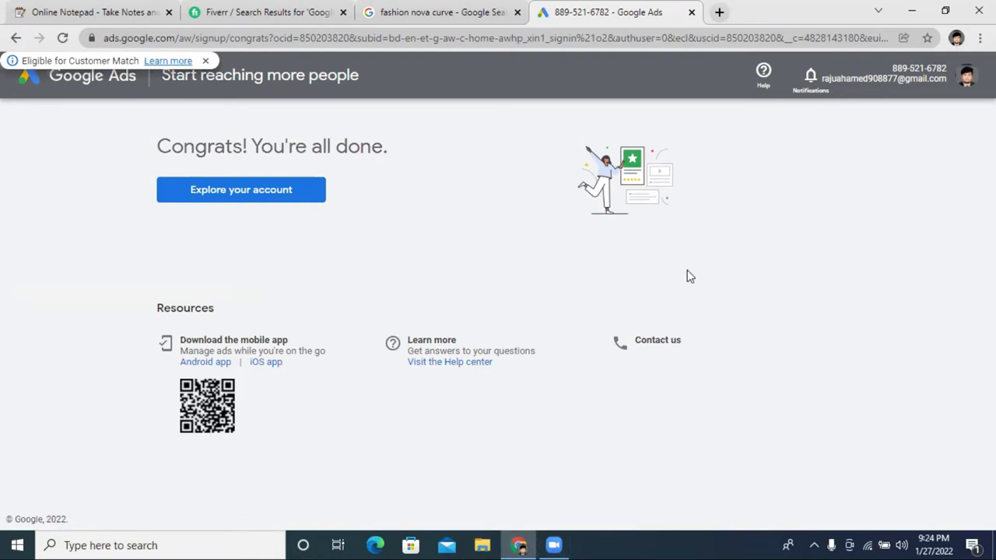
pyautogui.click(247, 196)
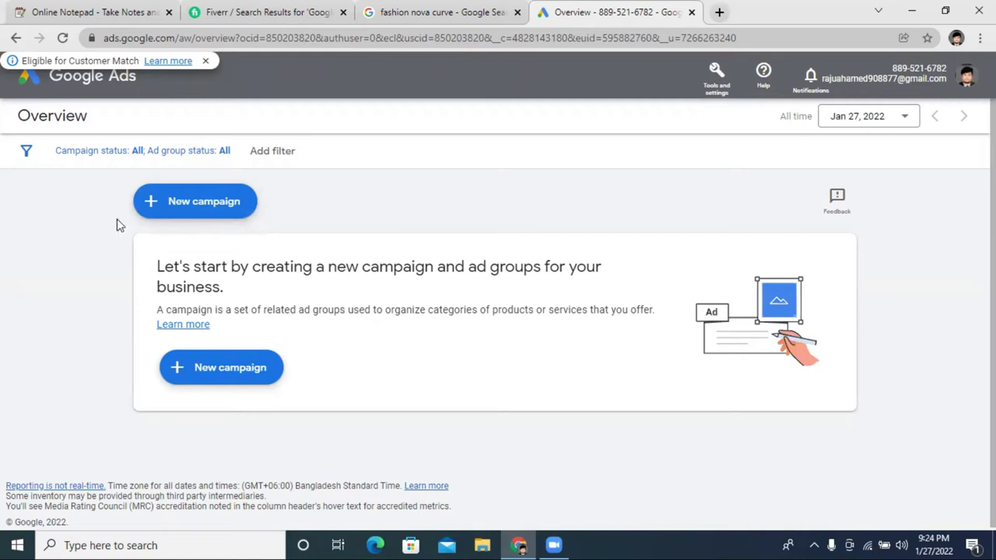
pyautogui.click(716, 78)
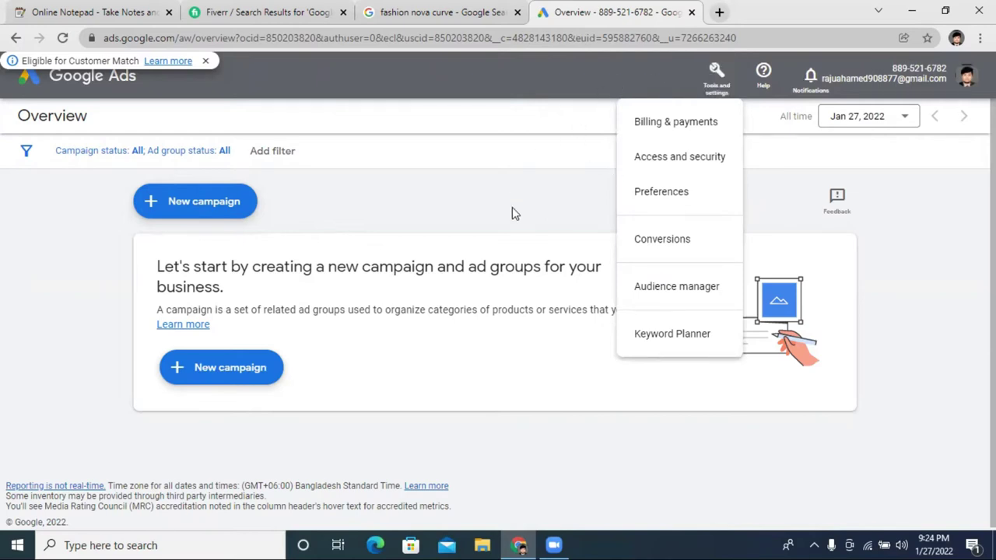
pyautogui.click(542, 213)
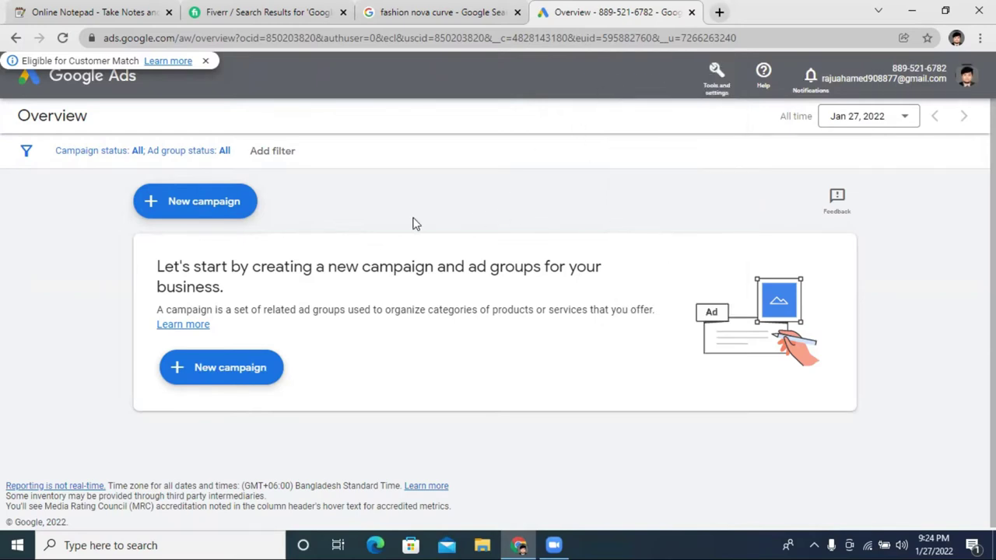
pyautogui.click(968, 78)
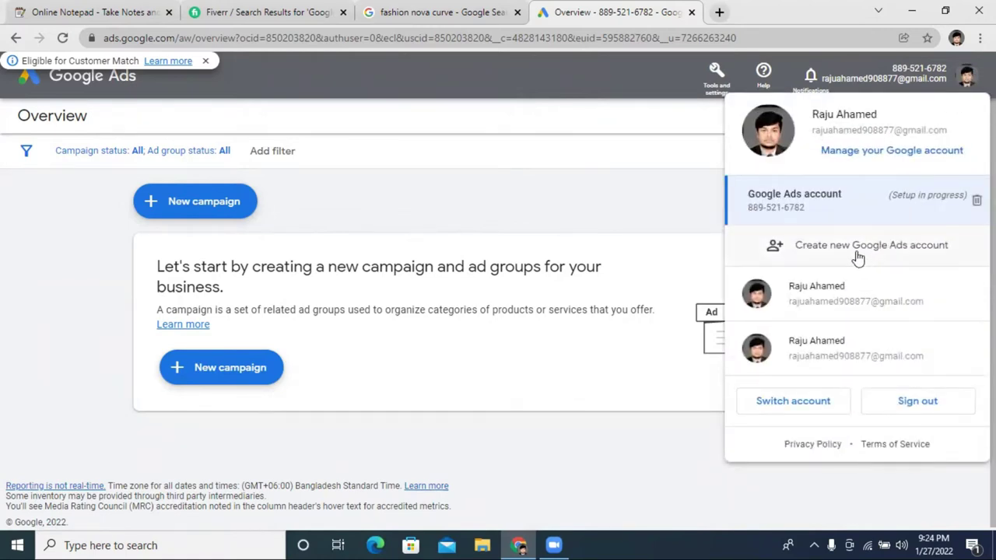
pyautogui.click(594, 184)
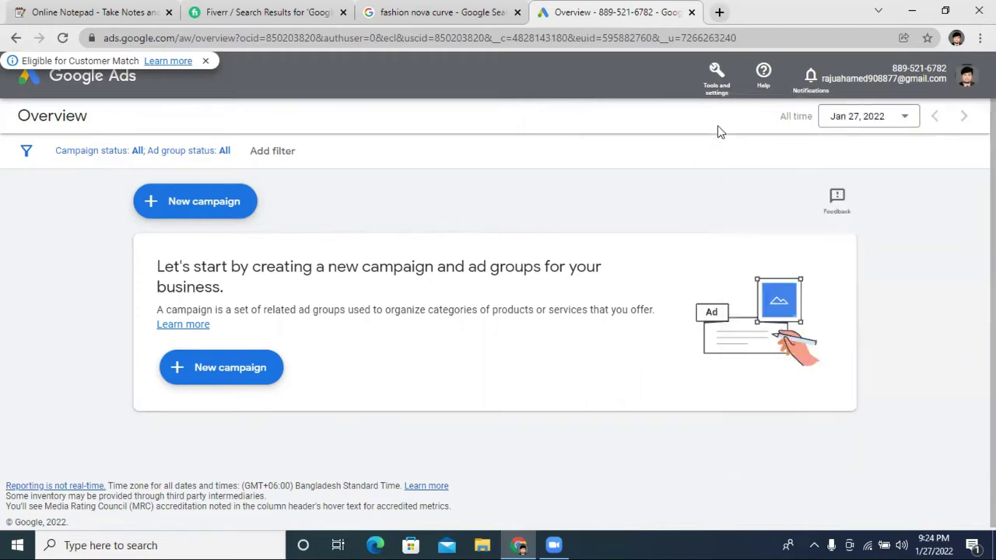
pyautogui.click(721, 80)
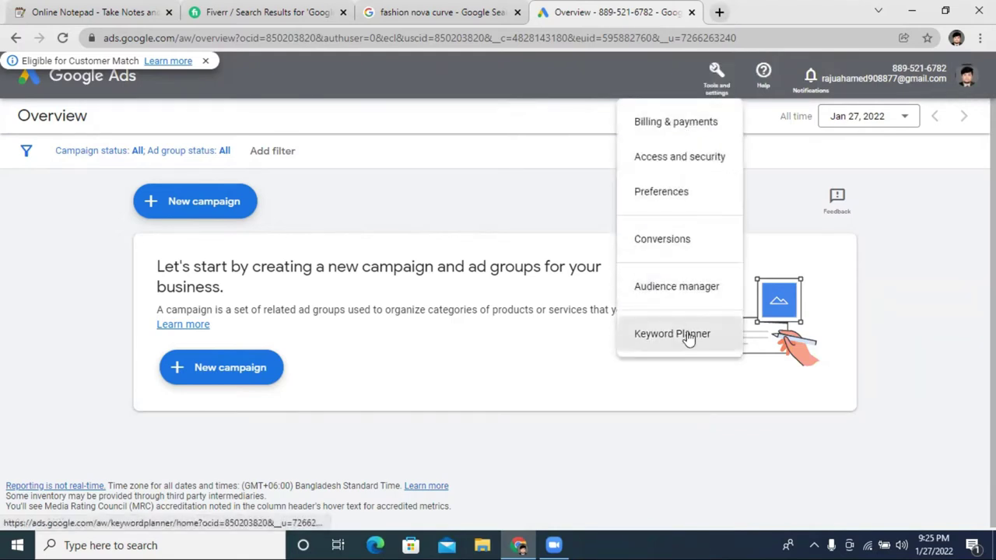
# Step: Switch to the first account entry listed below the option for creating a new Google Ads account
pyautogui.click(967, 80)
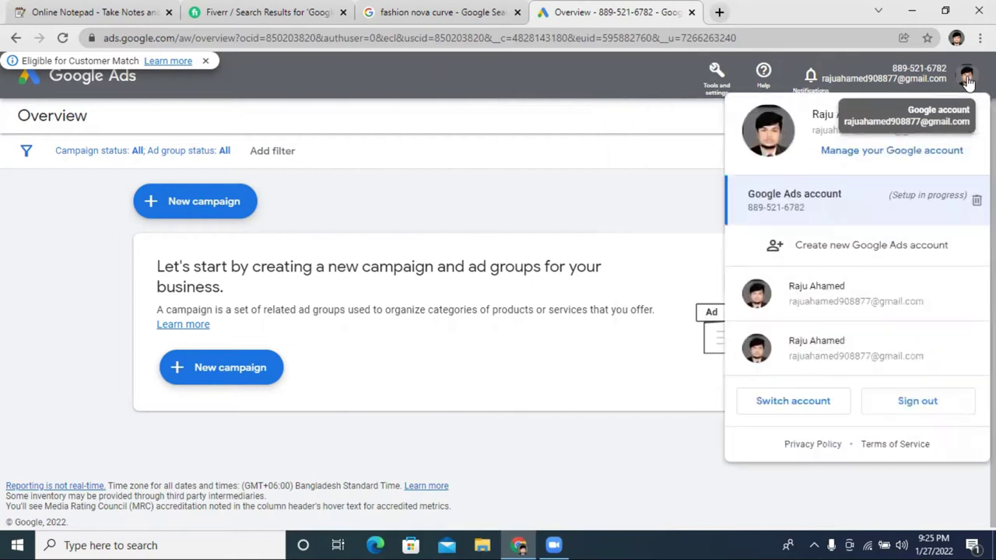
pyautogui.click(850, 308)
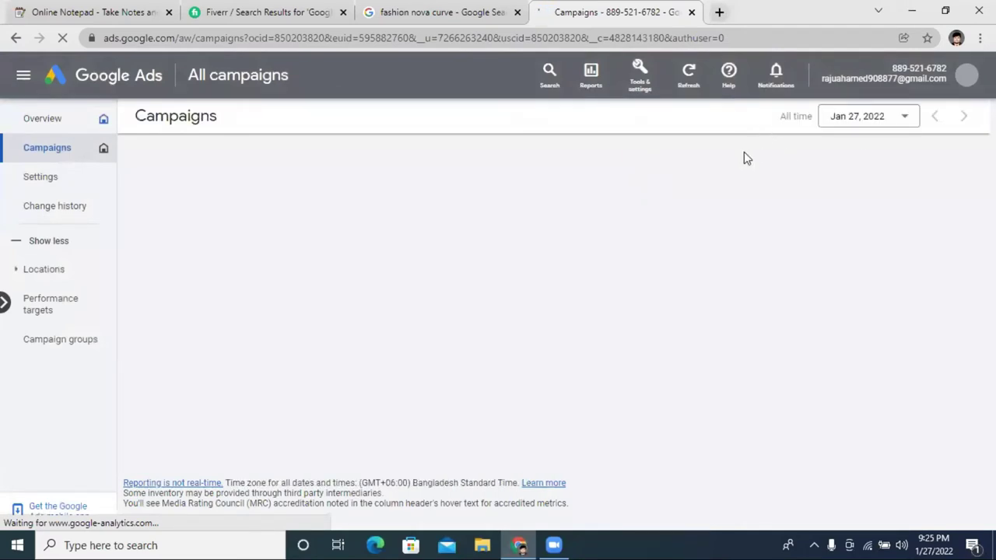
pyautogui.click(649, 80)
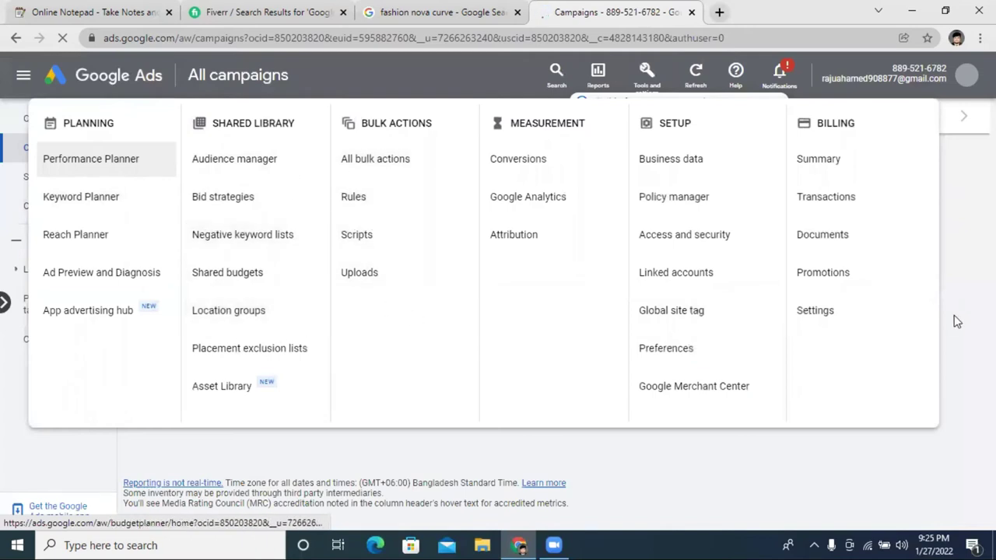
pyautogui.click(91, 159)
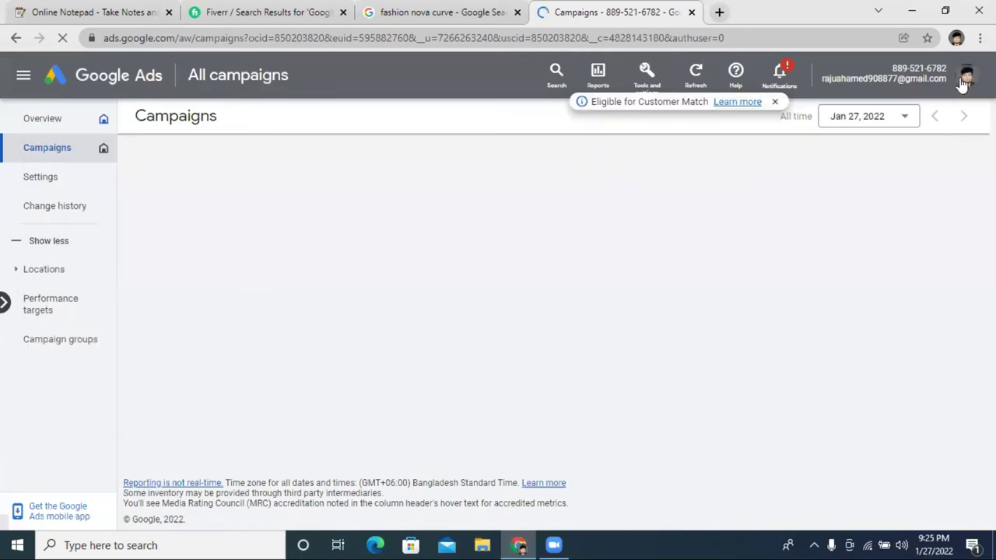
pyautogui.click(965, 77)
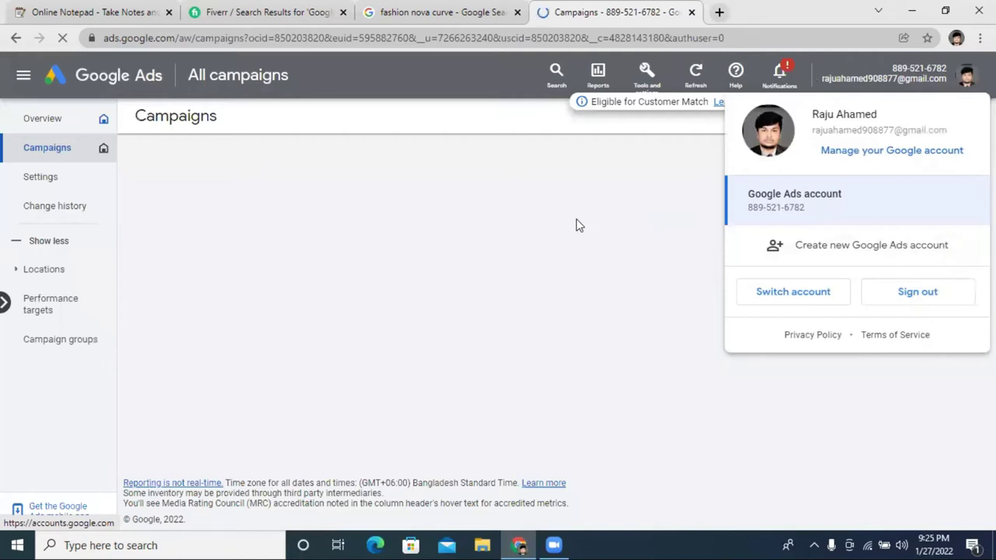
pyautogui.click(608, 231)
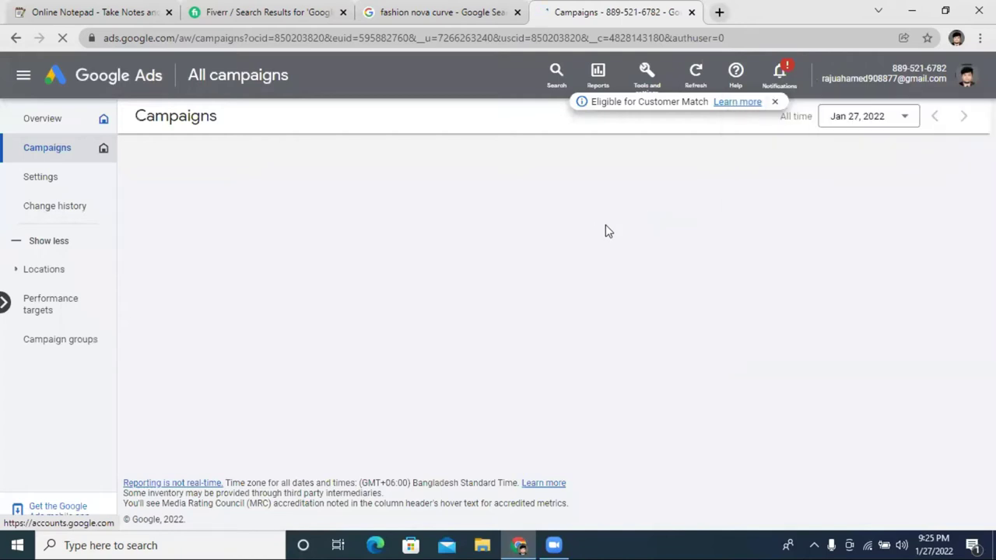
# Step: Open Keyword Planner in a new browser tab and dismiss its updates notice there
pyautogui.click(647, 77)
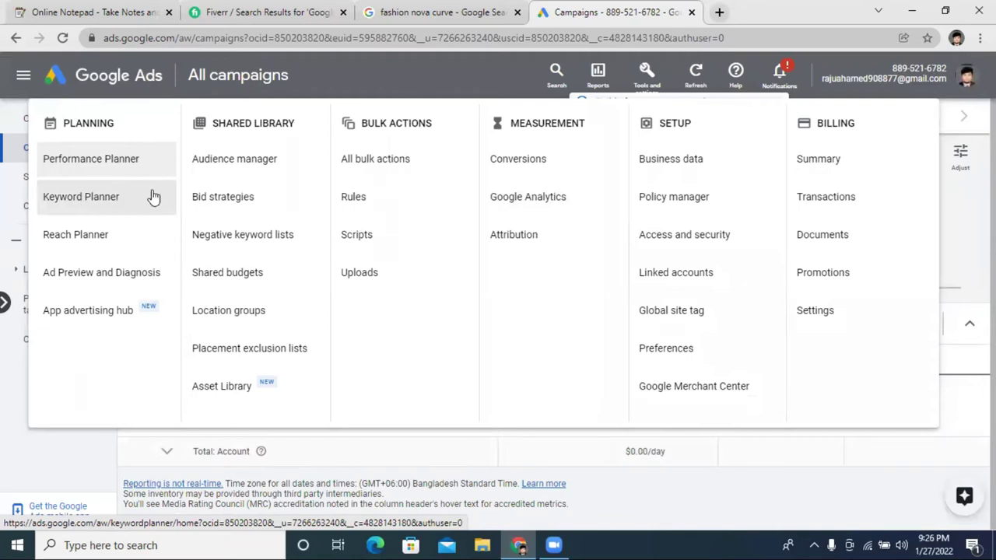
pyautogui.rightClick(121, 206)
pyautogui.click(155, 211)
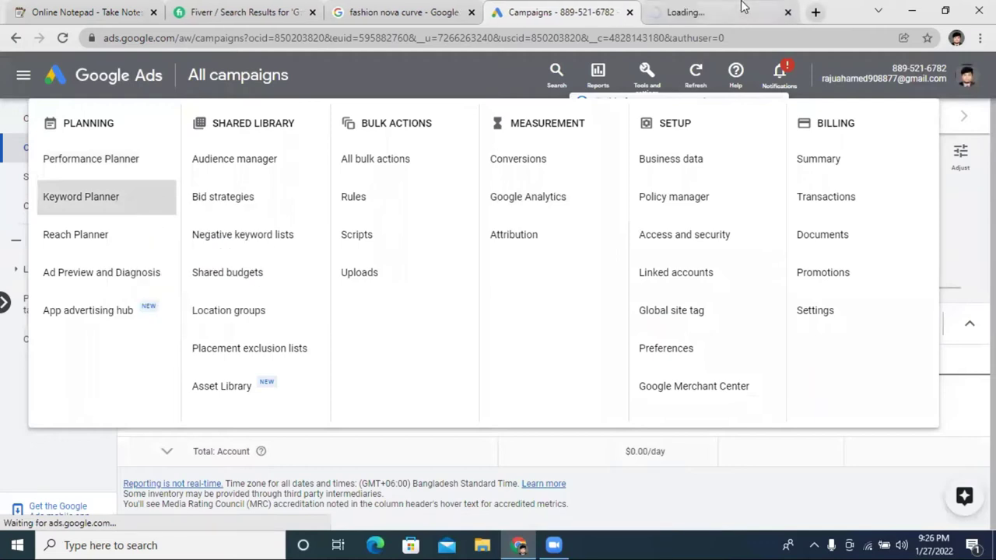
pyautogui.click(718, 11)
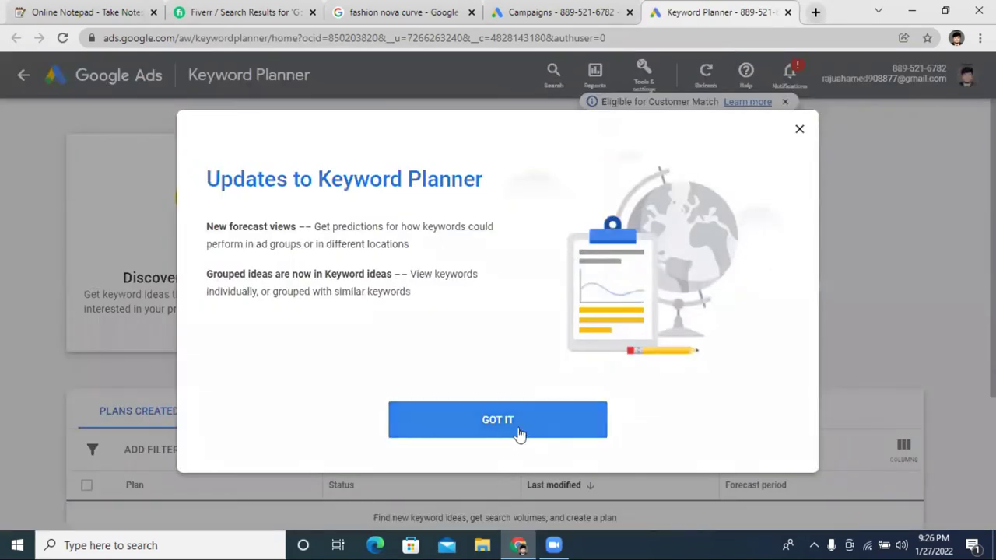
pyautogui.click(519, 433)
# Step: Start discovering new keywords from the Keyword Planner home page
pyautogui.scroll(-2, 479, 299)
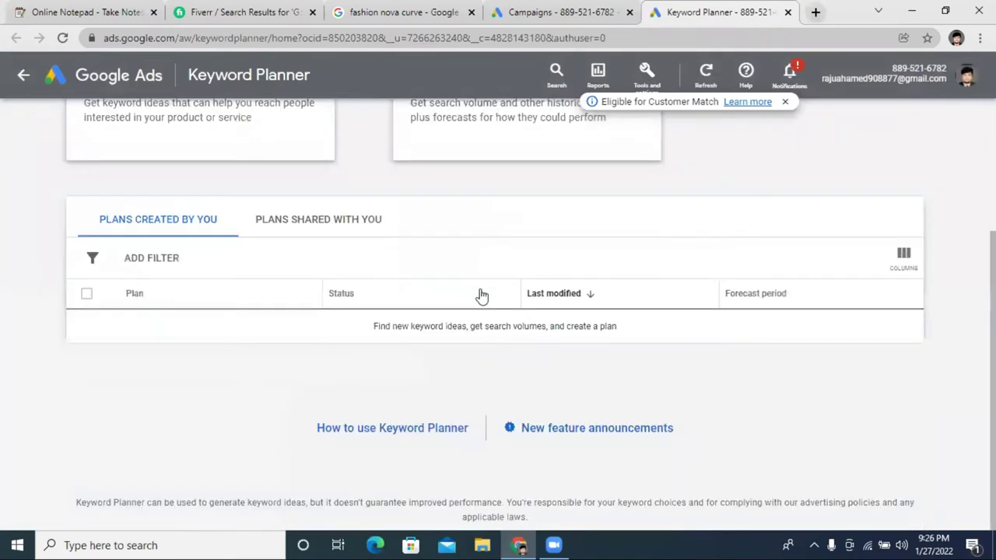
pyautogui.scroll(2, 700, 291)
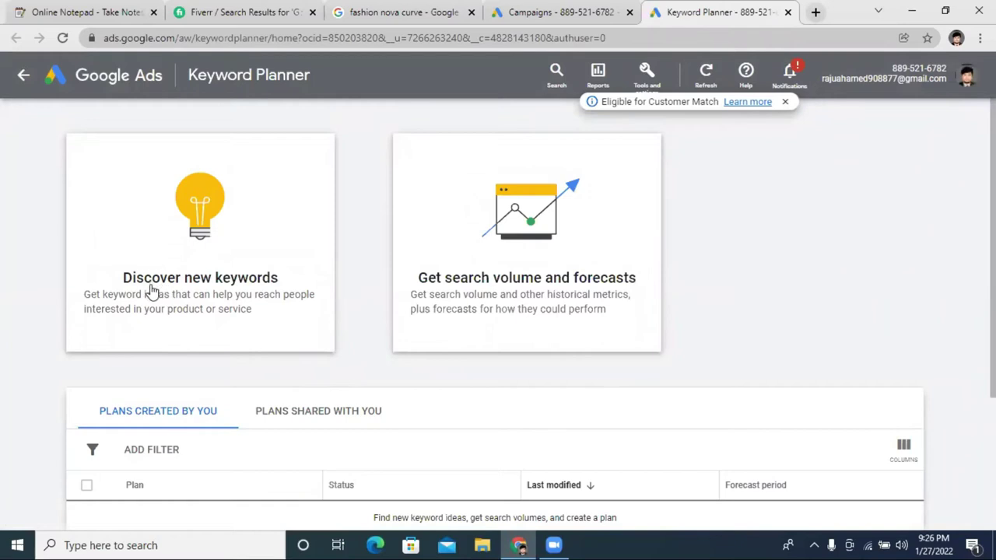
pyautogui.click(204, 254)
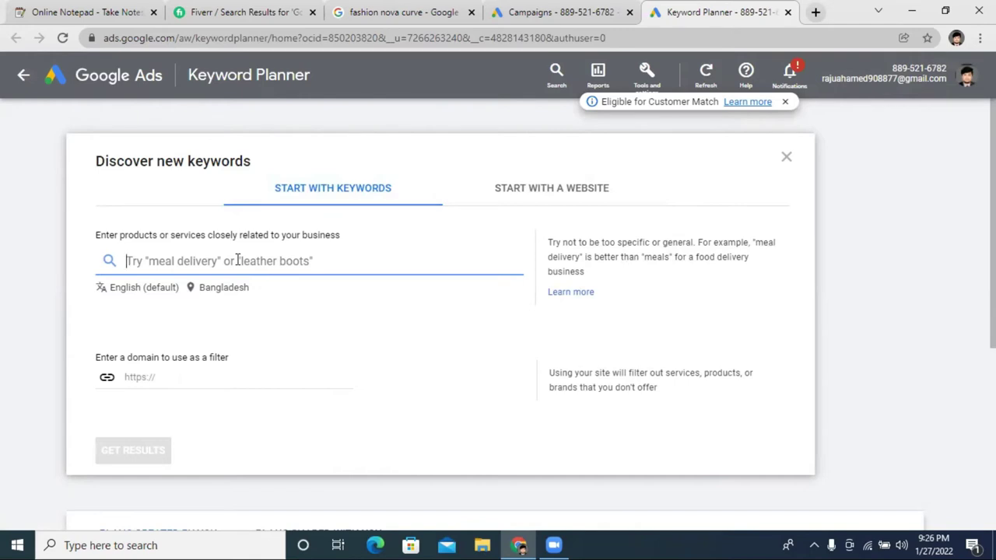
pyautogui.write('best res')
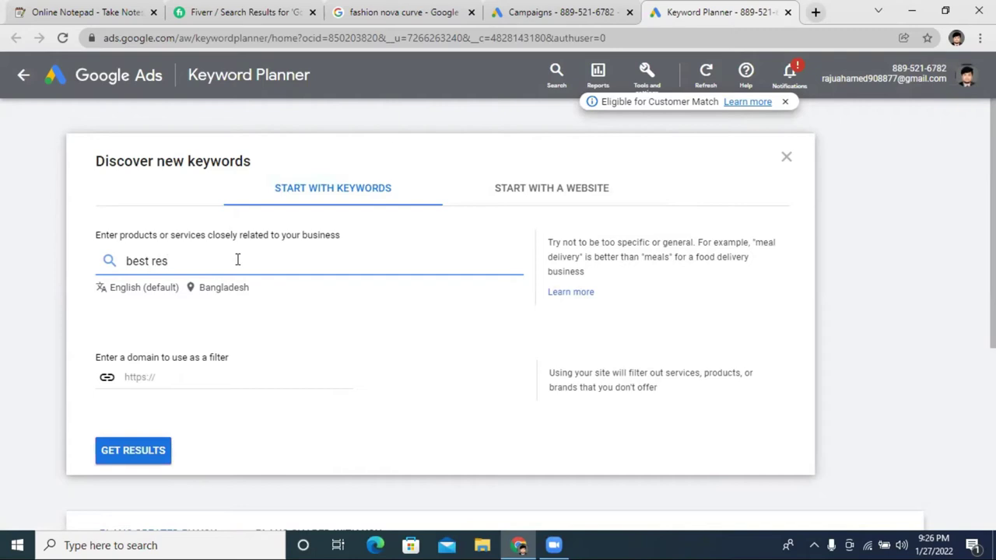
pyautogui.press('BackSpace')
pyautogui.press('BackSpace')
pyautogui.press('BackSpace')
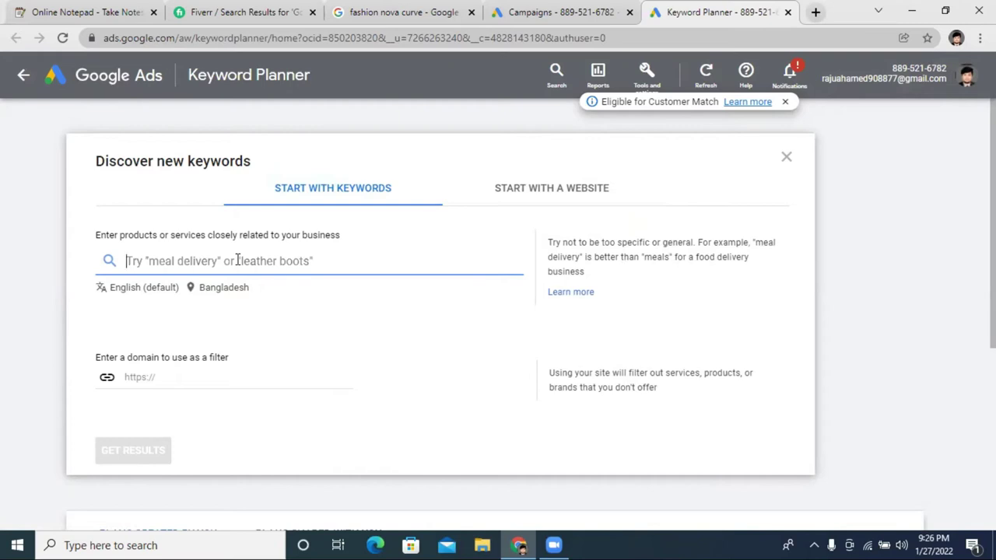
pyautogui.write('g')
pyautogui.press('BackSpace')
# Step: Get keyword ideas for "digital marketing" in Bangladesh
pyautogui.write('digital marke')
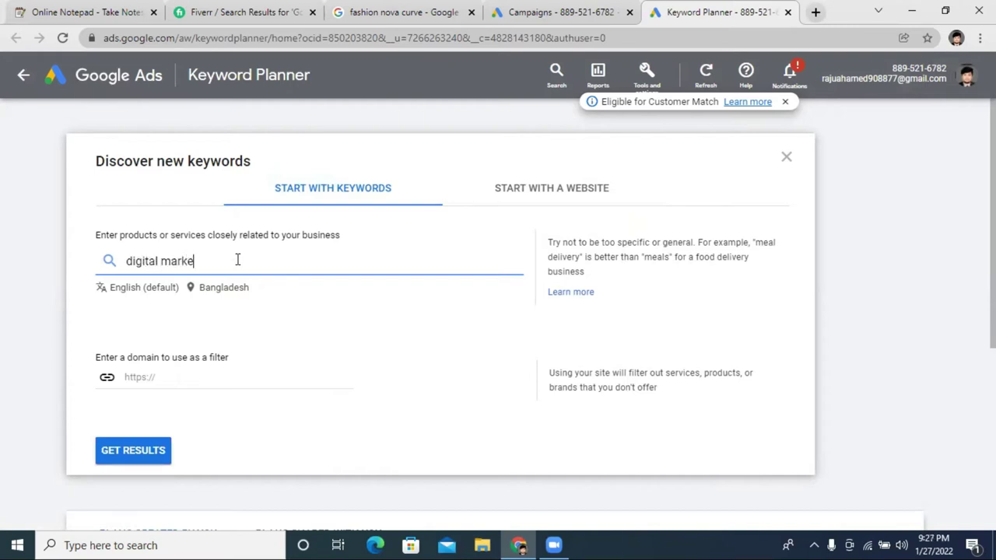
pyautogui.write('ting')
pyautogui.click(129, 454)
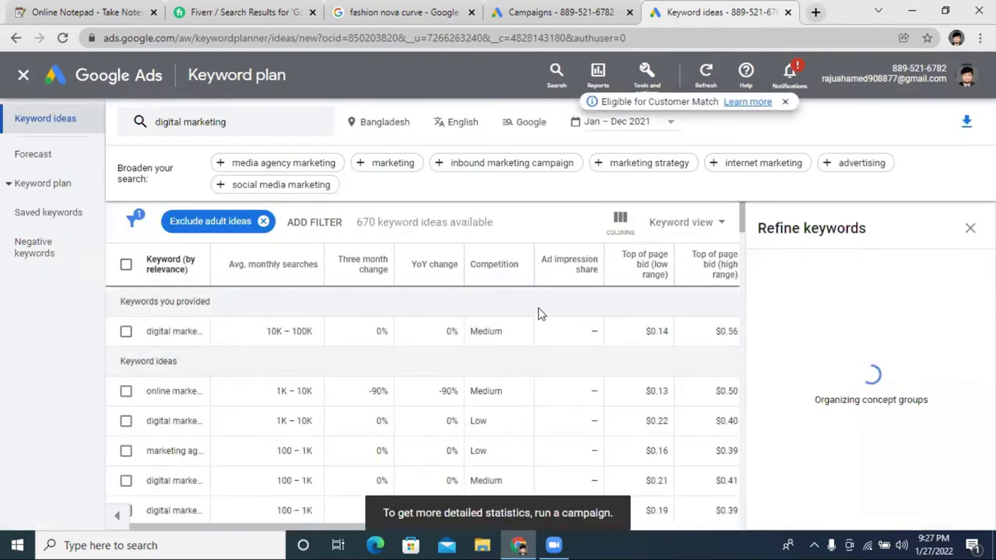
pyautogui.click(219, 162)
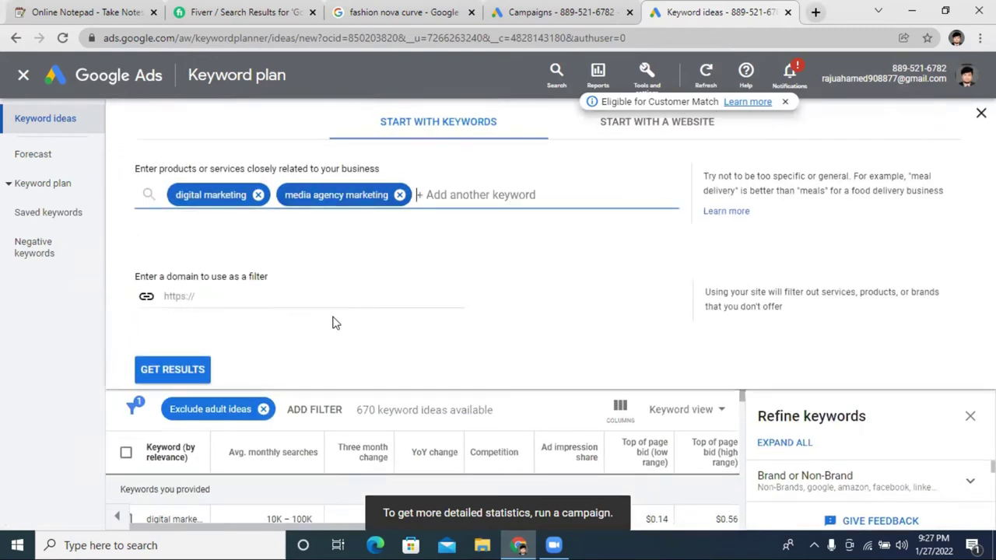
pyautogui.click(399, 194)
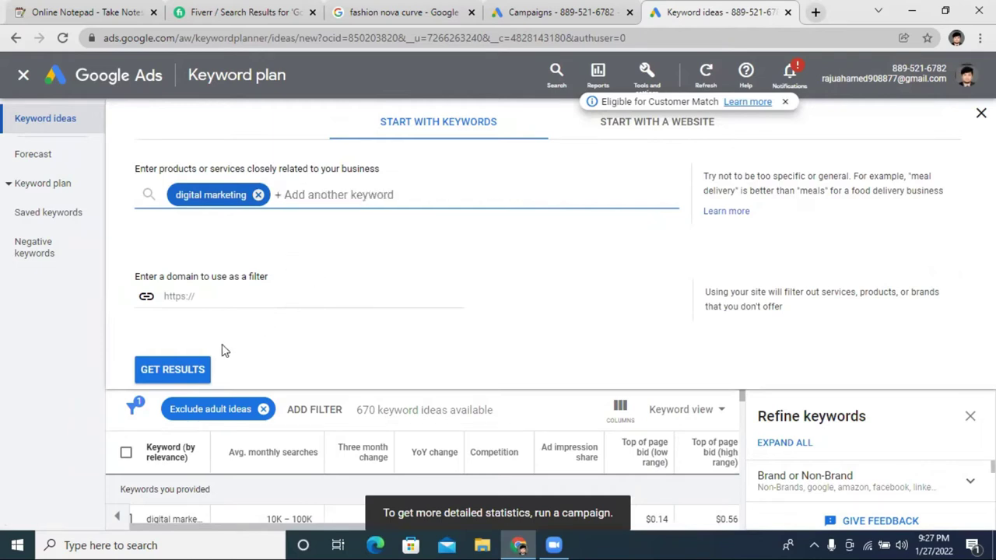
pyautogui.click(187, 372)
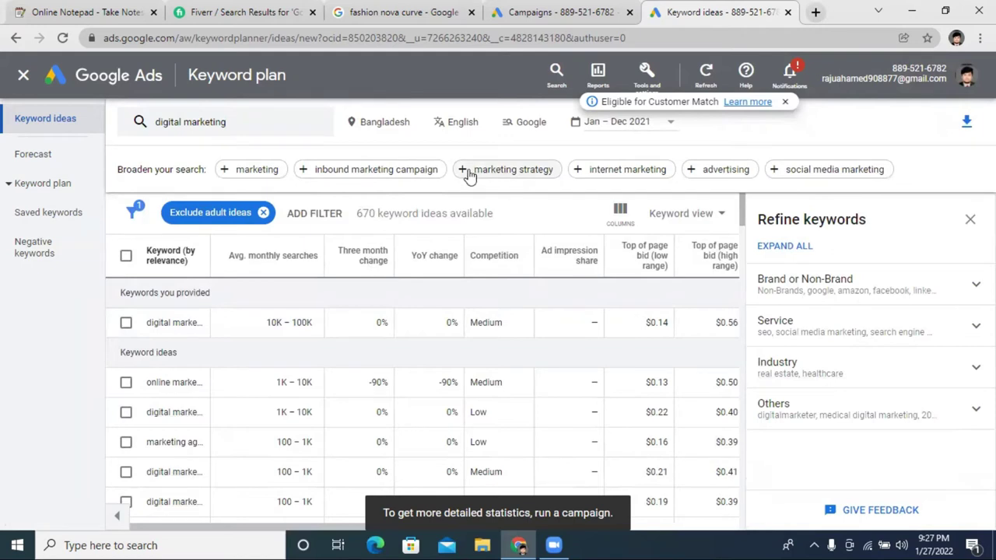
# Step: Broaden the search with the suggested keyword "social media marketing" and get the combined keyword ideas
pyautogui.click(775, 173)
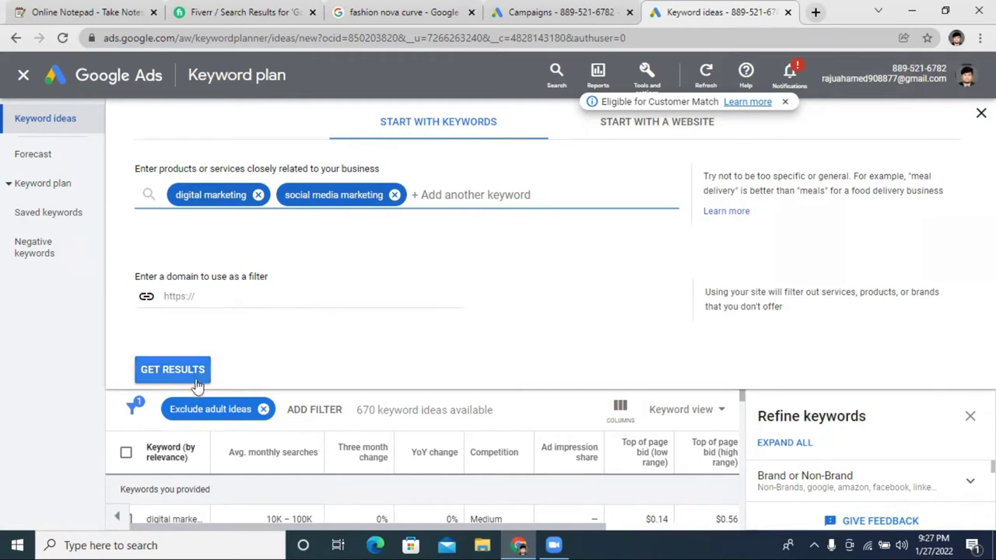
pyautogui.press('Return')
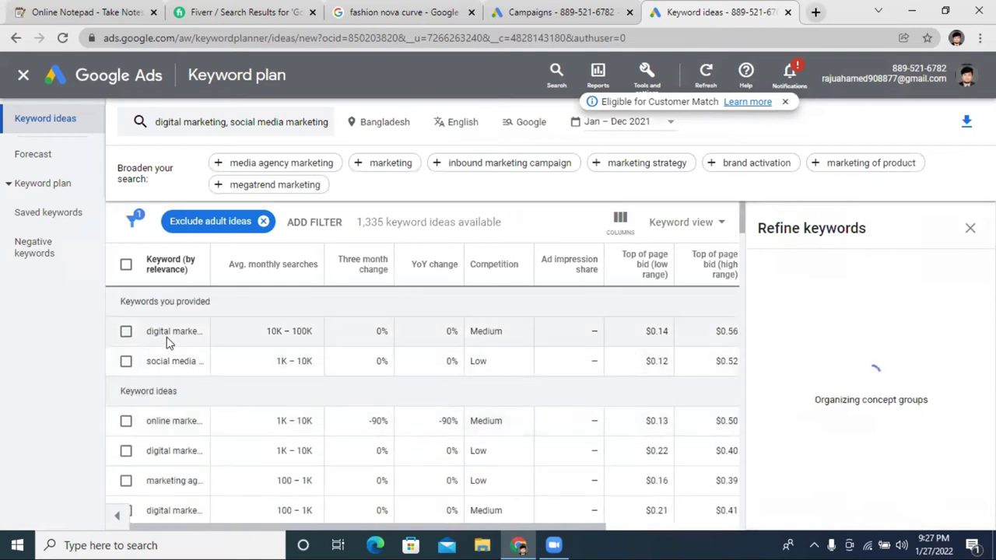
# Step: Examine the average monthly searches and competition level of the "digital marketing" keyword in the results table
pyautogui.moveTo(288, 311)
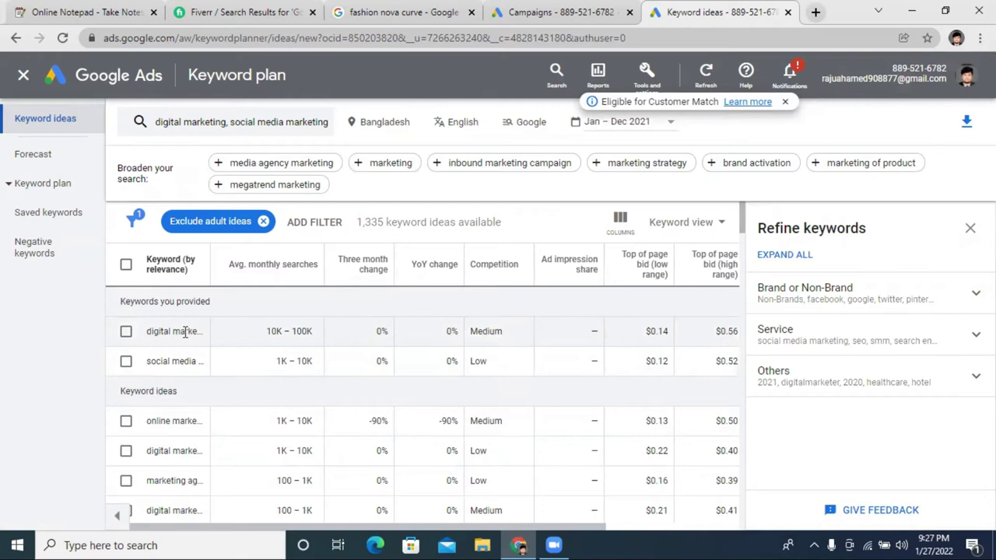
pyautogui.moveTo(267, 333); pyautogui.dragTo(292, 333)
pyautogui.click(308, 332)
pyautogui.moveTo(508, 333); pyautogui.dragTo(471, 331)
pyautogui.scroll(-1, 496, 330)
pyautogui.scroll(1, 501, 335)
pyautogui.moveTo(655, 285)
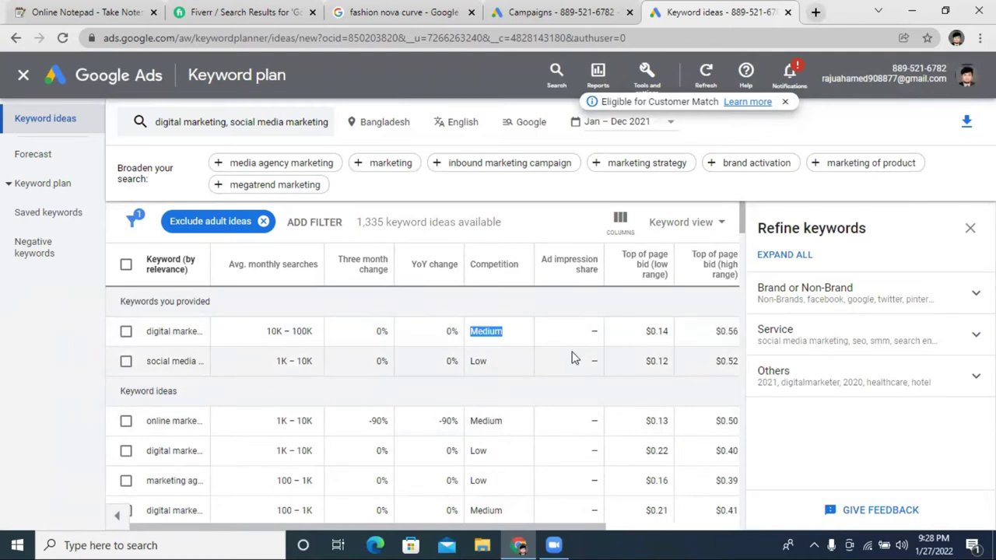
# Step: Broaden the keyword search with the suggested keyword "marketing" and get the combined keyword ideas
pyautogui.scroll(-2, 285, 333)
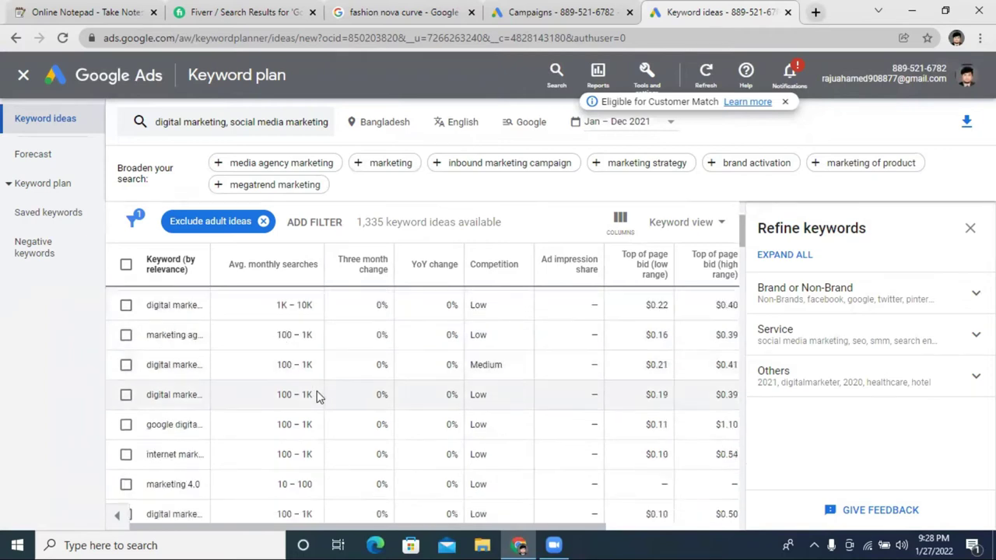
pyautogui.scroll(-10, 317, 390)
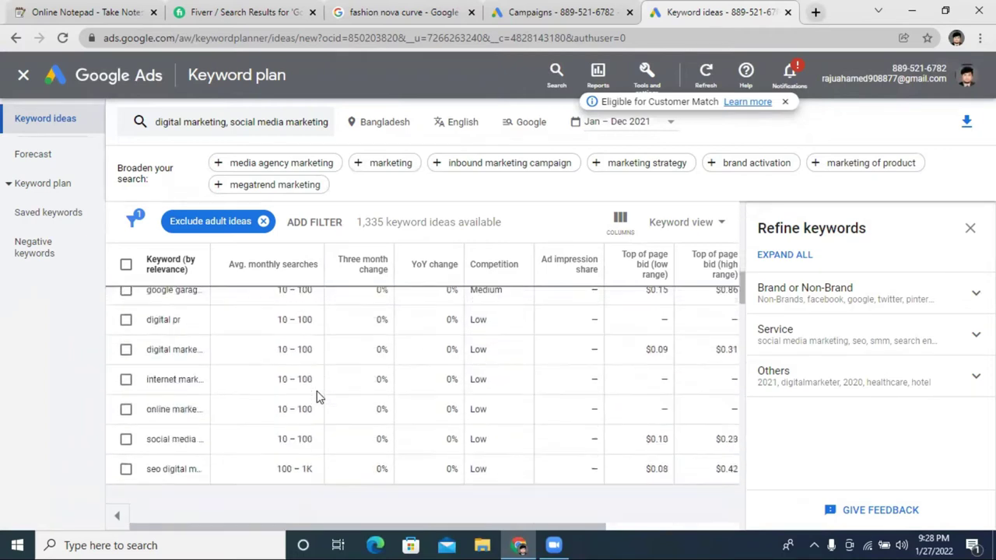
pyautogui.scroll(-3, 317, 395)
pyautogui.scroll(2, 316, 396)
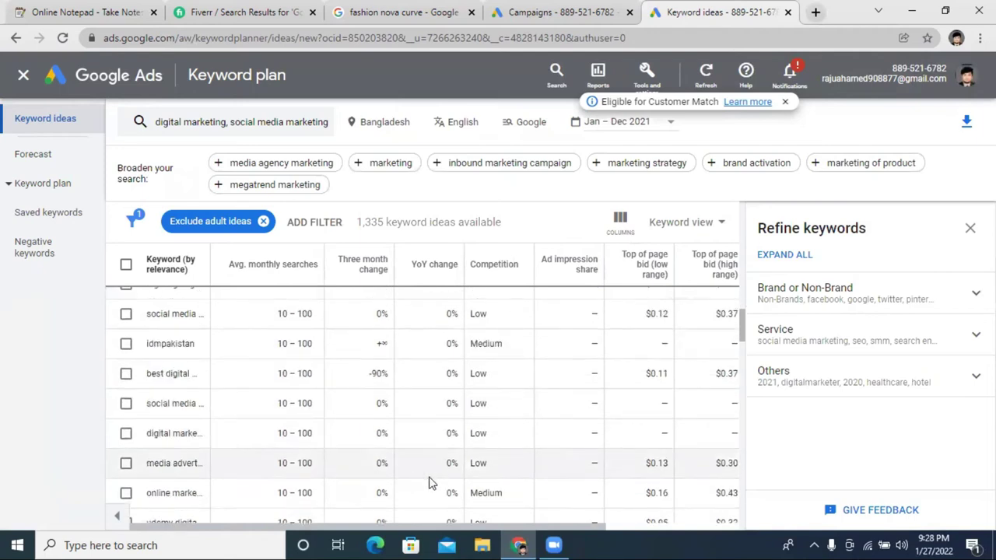
pyautogui.scroll(2, 478, 385)
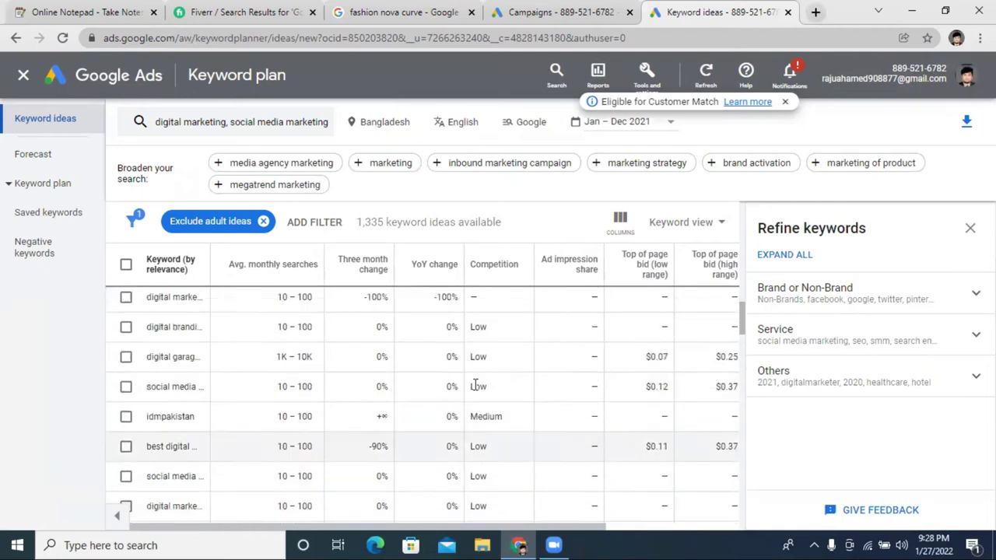
pyautogui.scroll(8, 402, 378)
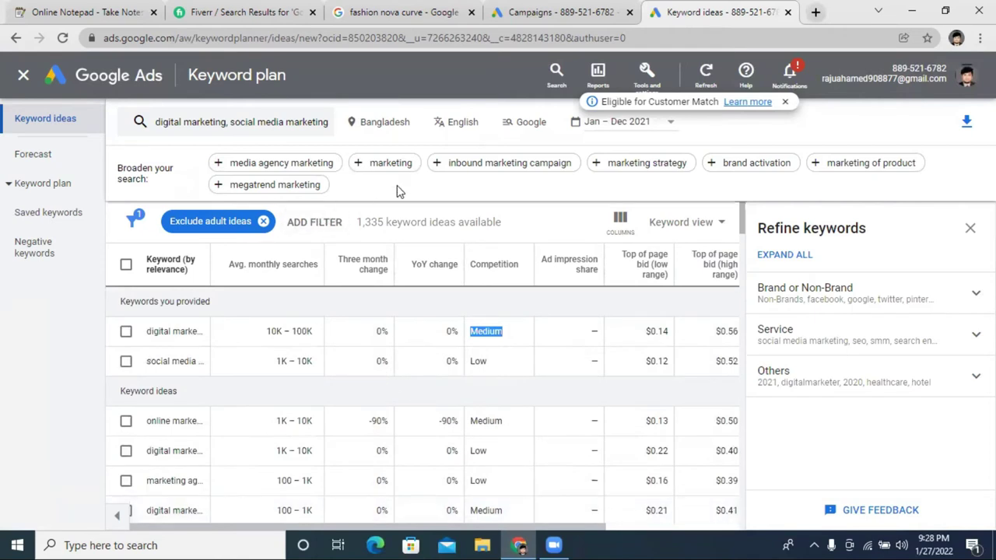
pyautogui.click(354, 170)
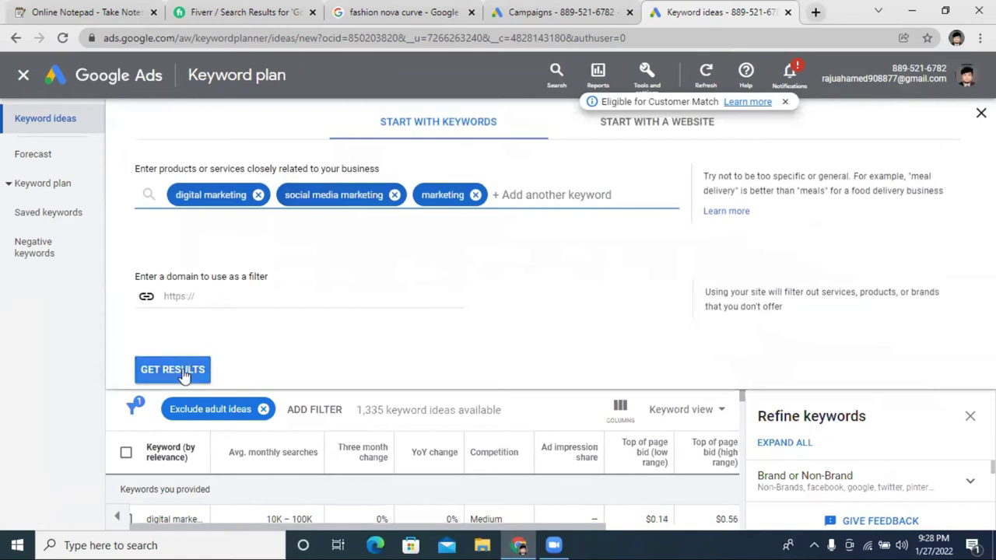
pyautogui.click(176, 369)
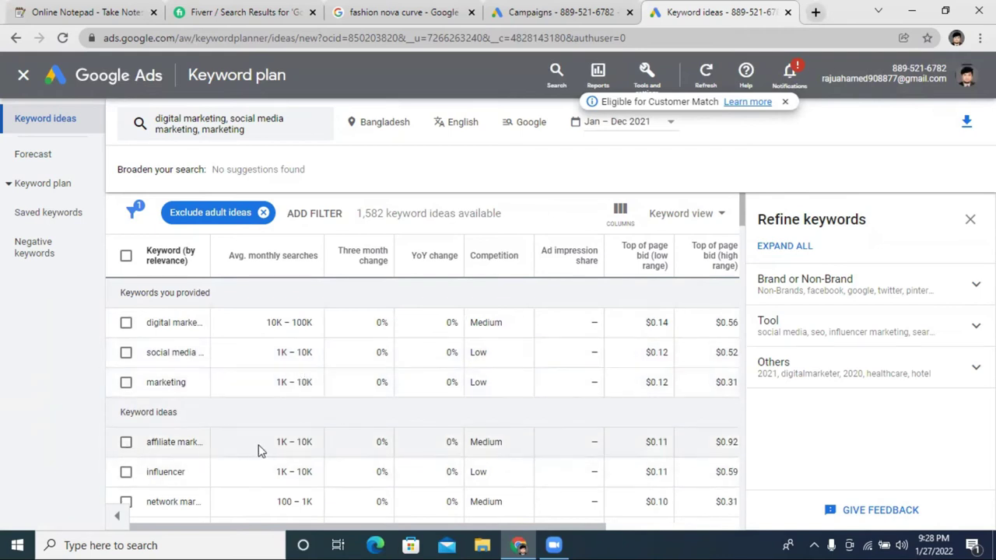
# Step: Examine the monthly searches and top-of-page bid for affiliate marketing, and look through the other keyword ideas in the results table
pyautogui.moveTo(281, 442); pyautogui.dragTo(306, 441)
pyautogui.moveTo(716, 449); pyautogui.dragTo(724, 451)
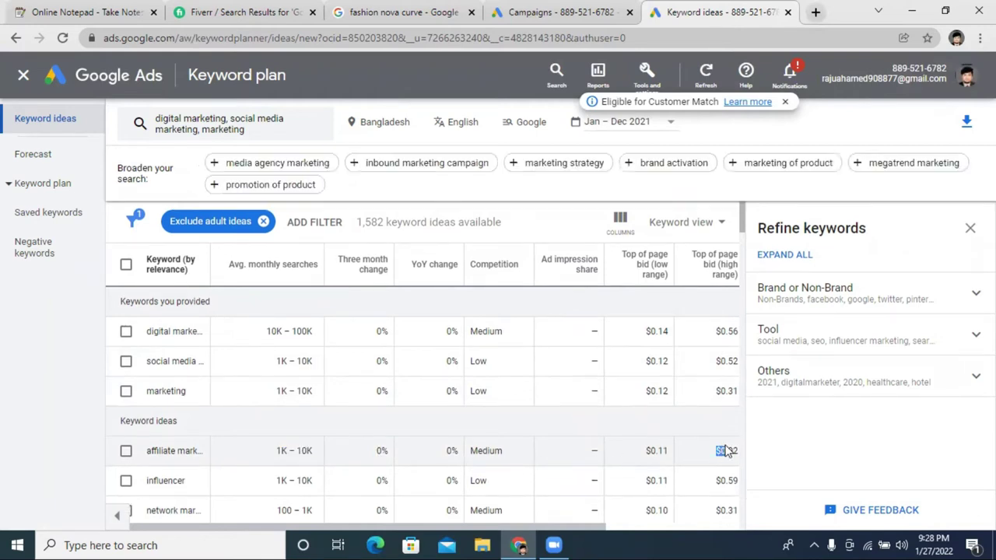
pyautogui.scroll(-3, 511, 451)
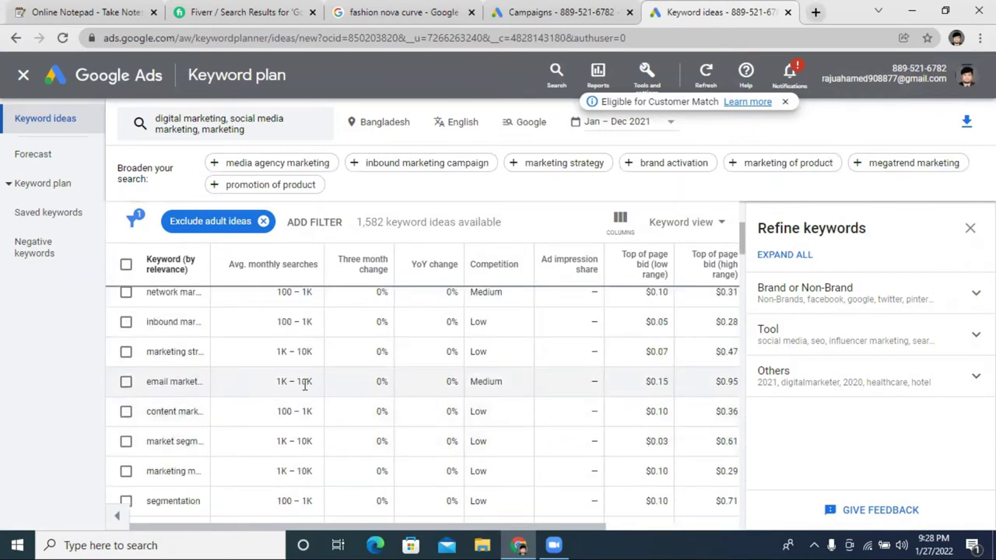
pyautogui.scroll(-5, 356, 397)
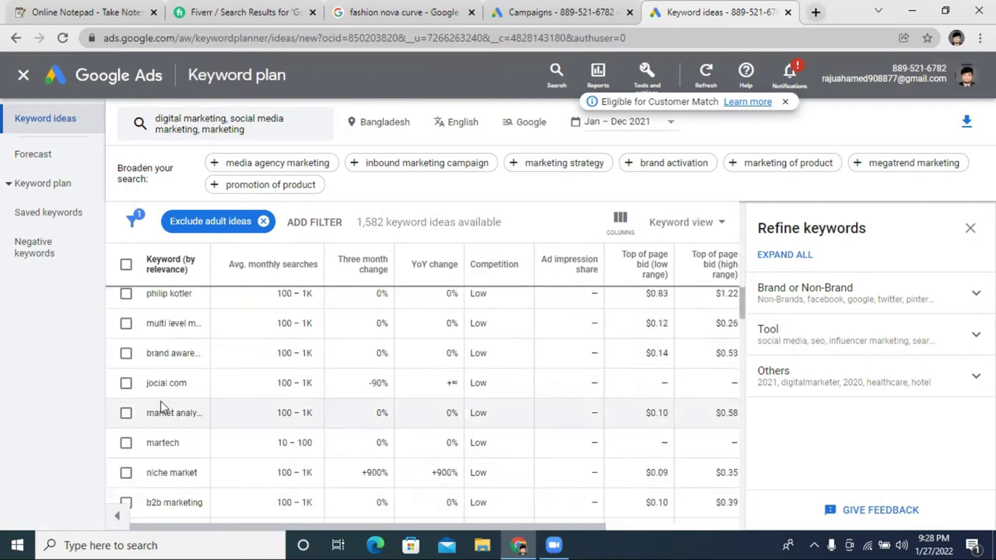
pyautogui.scroll(-5, 202, 381)
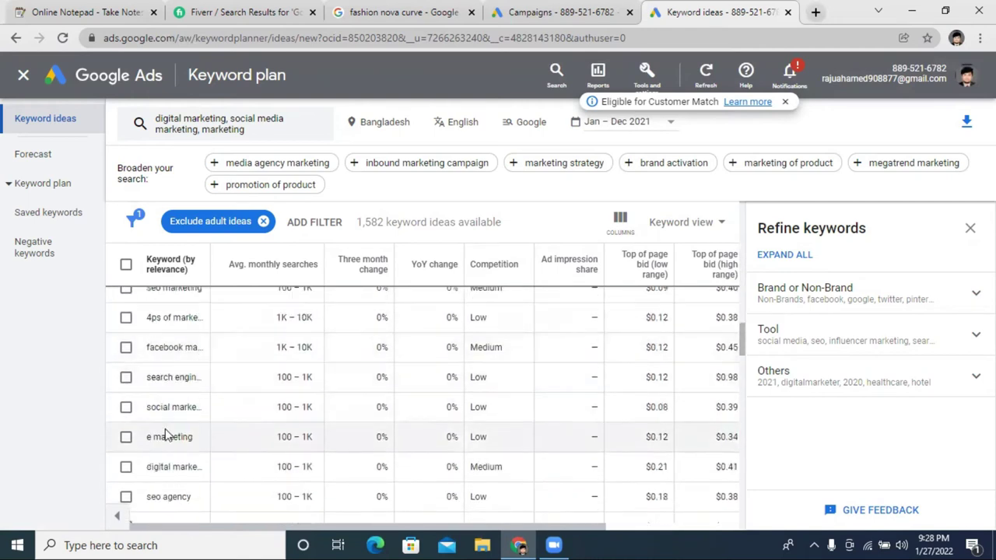
pyautogui.scroll(-8, 256, 402)
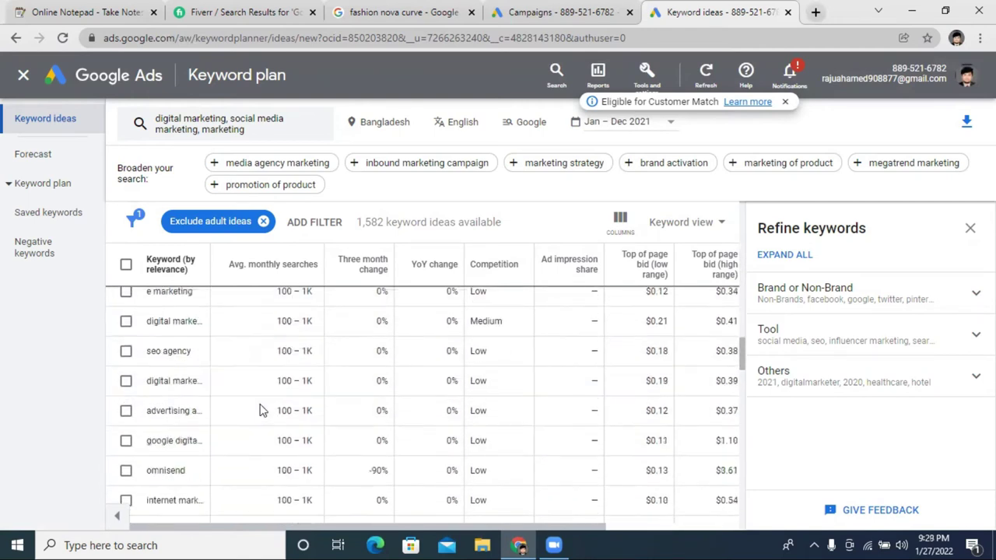
pyautogui.scroll(-10, 226, 392)
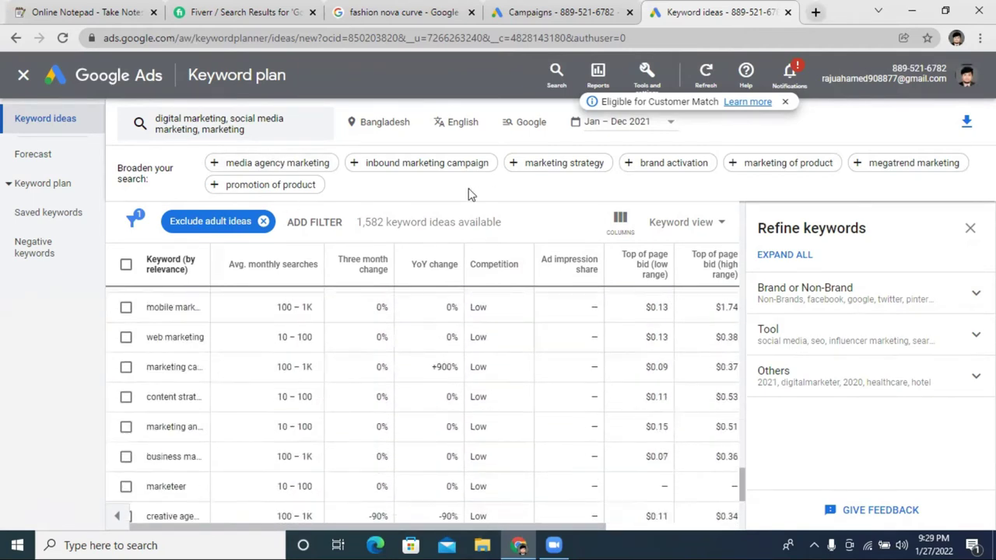
pyautogui.scroll(5, 467, 194)
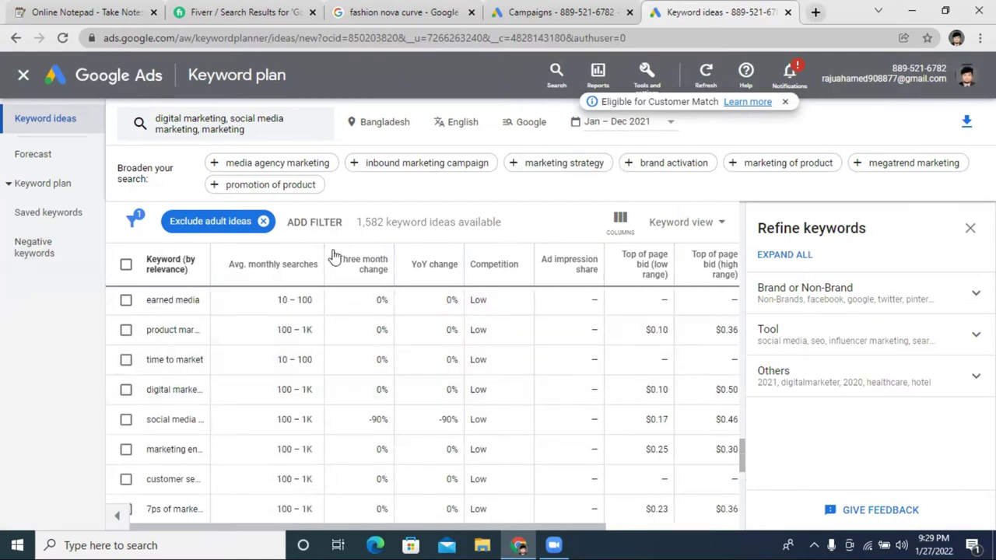
# Step: Open the account's Access and security settings and start a new user invitation, ready for the invitee's email address
pyautogui.click(647, 76)
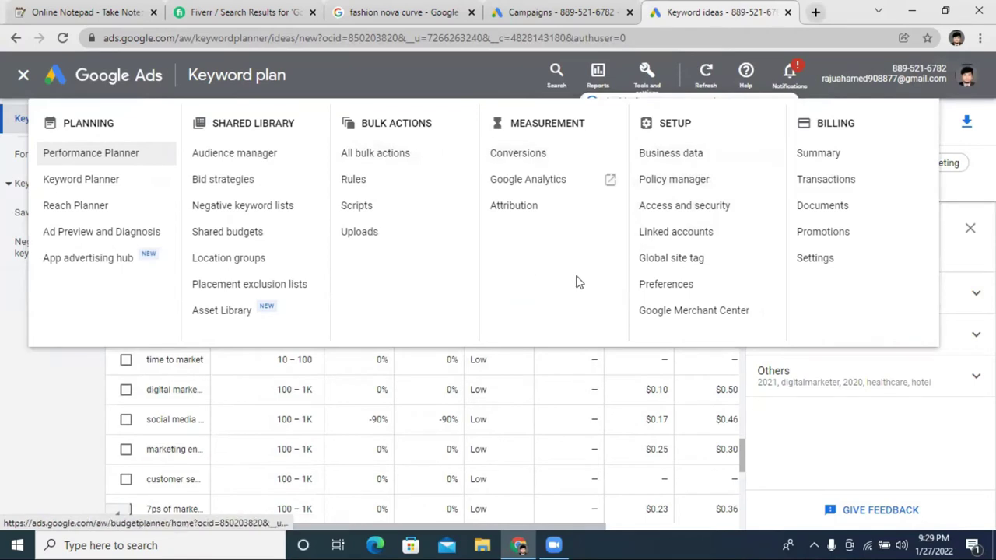
pyautogui.click(689, 210)
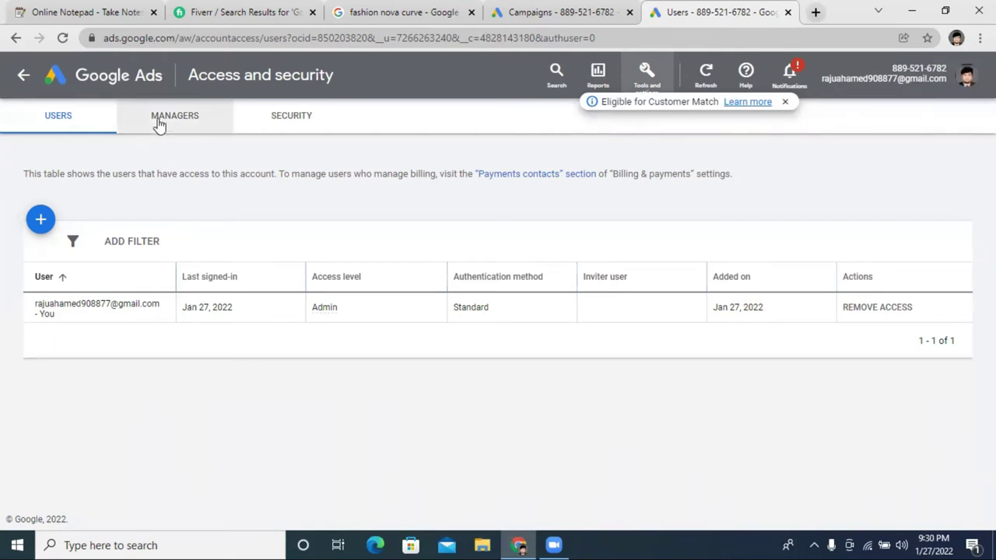
pyautogui.click(645, 71)
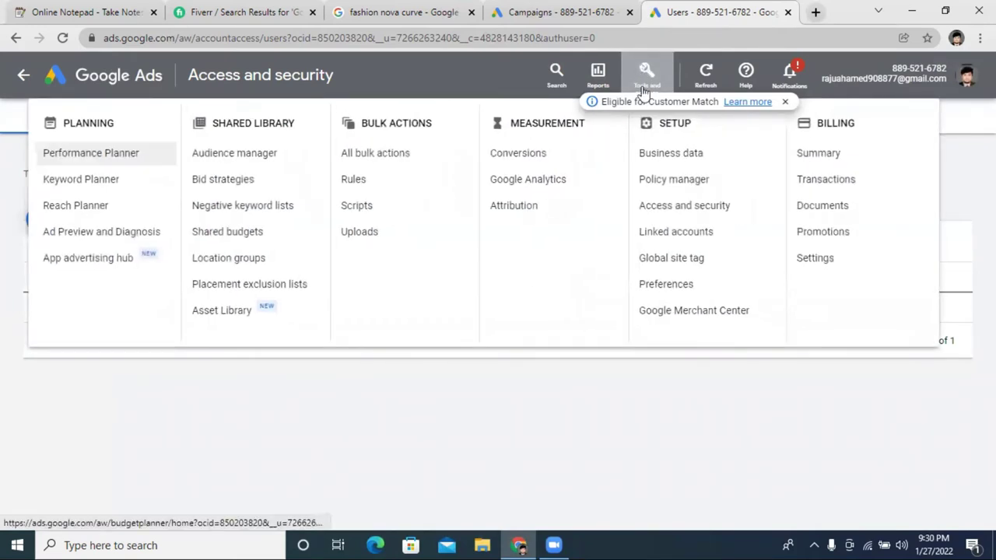
pyautogui.click(695, 208)
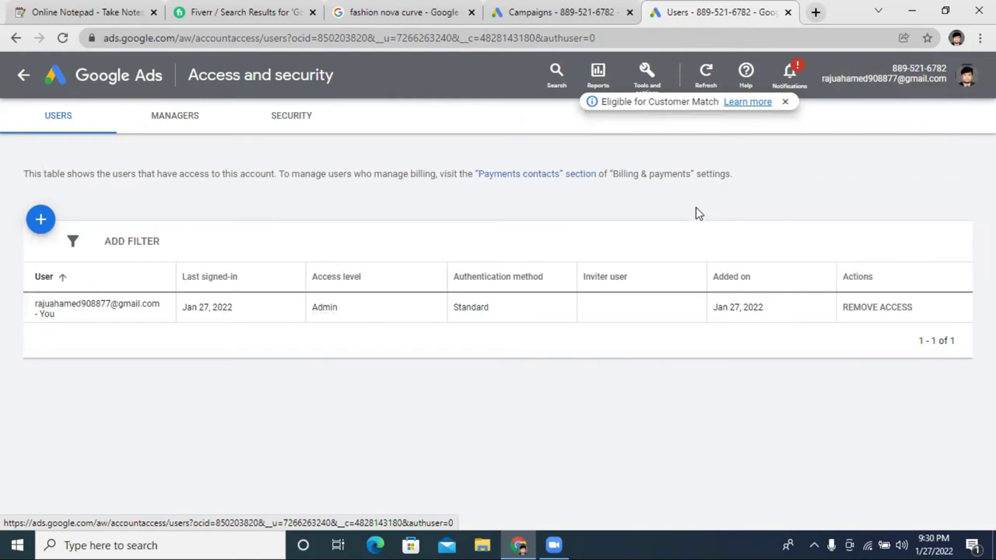
pyautogui.click(40, 222)
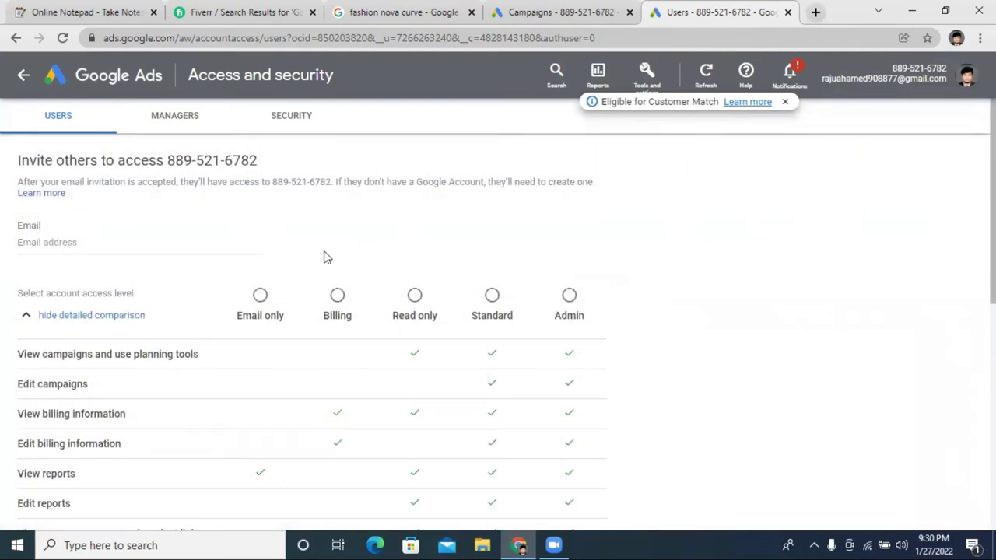
pyautogui.click(73, 242)
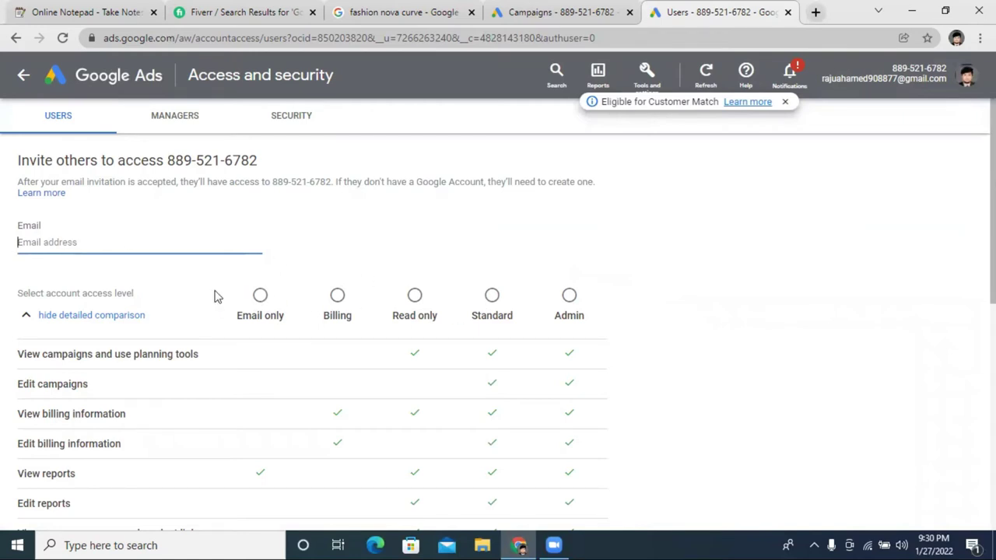
# Step: Examine which permissions the Email only, Billing, Read only, Standard and Admin access levels grant in the detailed comparison
pyautogui.scroll(-4, 361, 315)
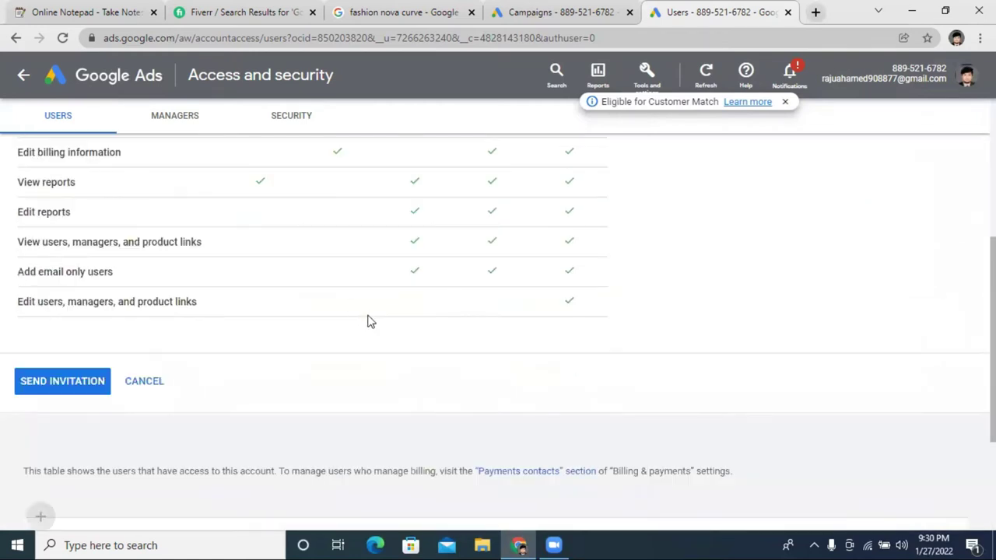
pyautogui.scroll(5, 364, 319)
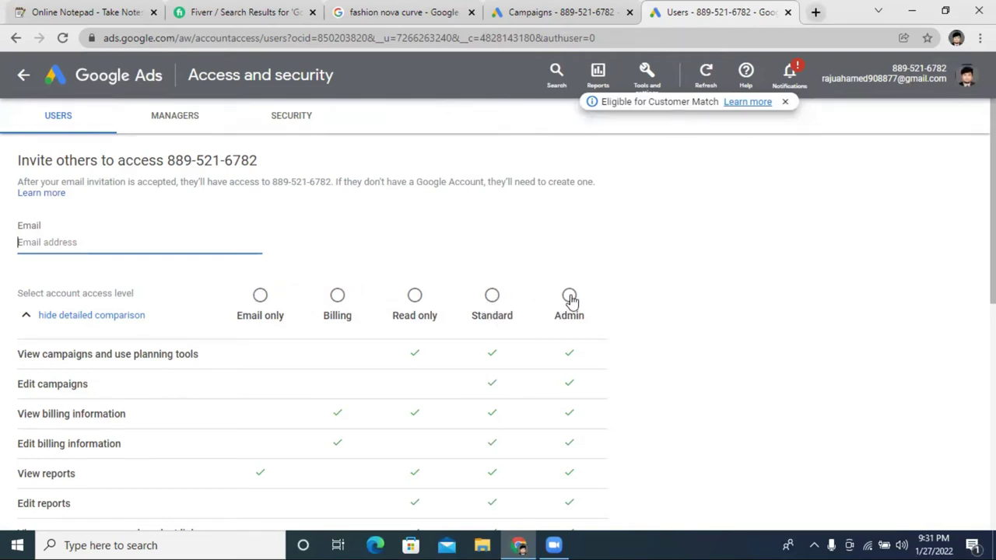
pyautogui.scroll(-1, 568, 309)
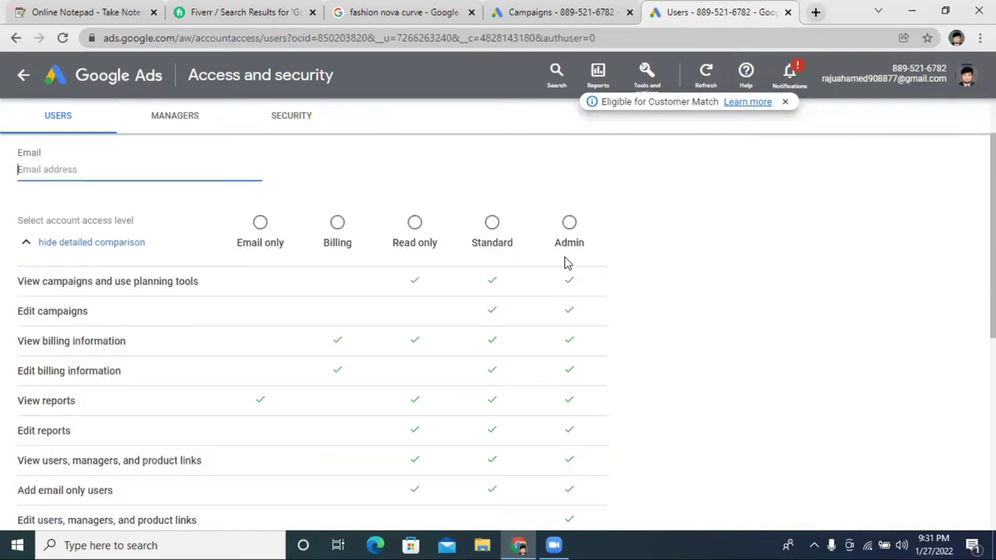
pyautogui.scroll(-1, 566, 263)
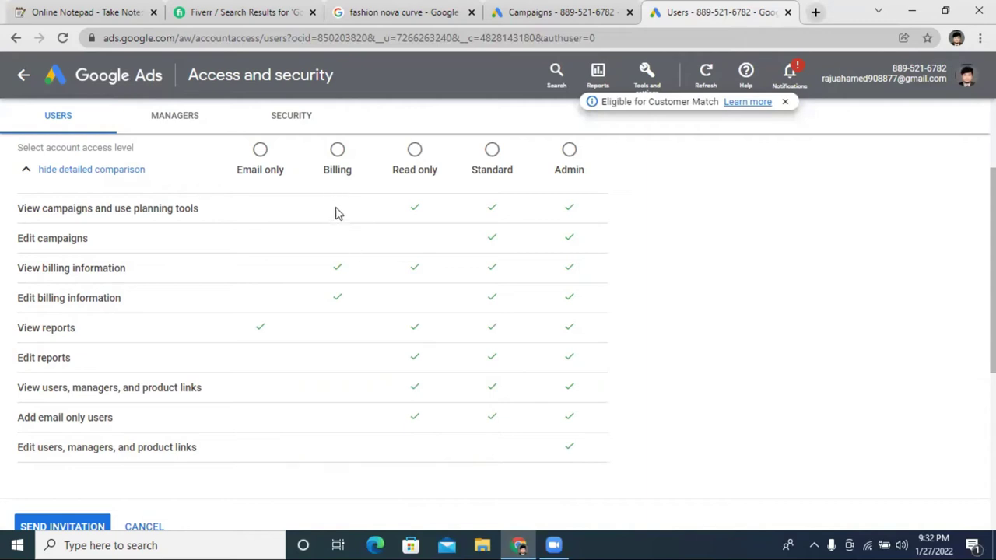
pyautogui.moveTo(345, 282); pyautogui.dragTo(349, 256)
pyautogui.click(349, 259)
pyautogui.moveTo(268, 333); pyautogui.dragTo(246, 334)
pyautogui.scroll(-3, 311, 329)
pyautogui.scroll(5, 343, 318)
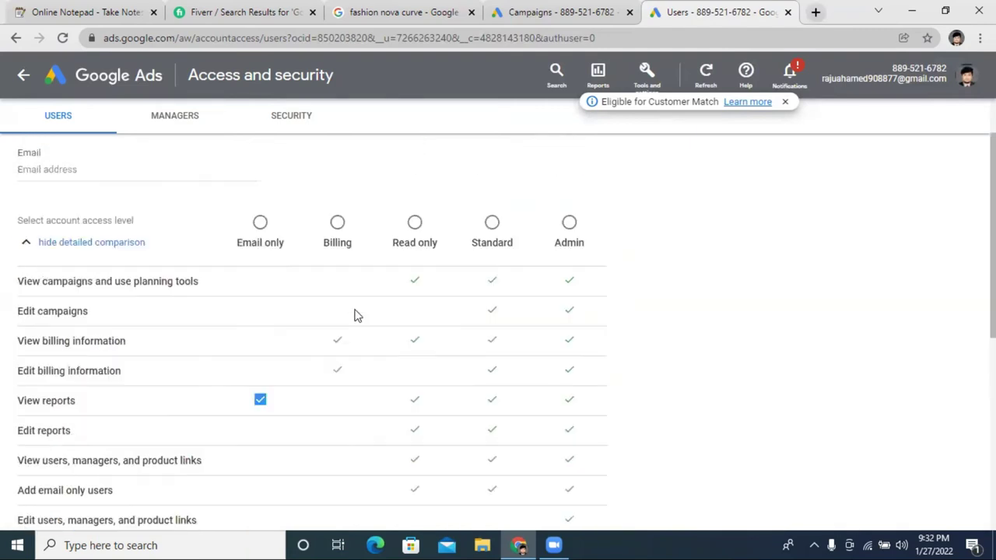
pyautogui.click(66, 241)
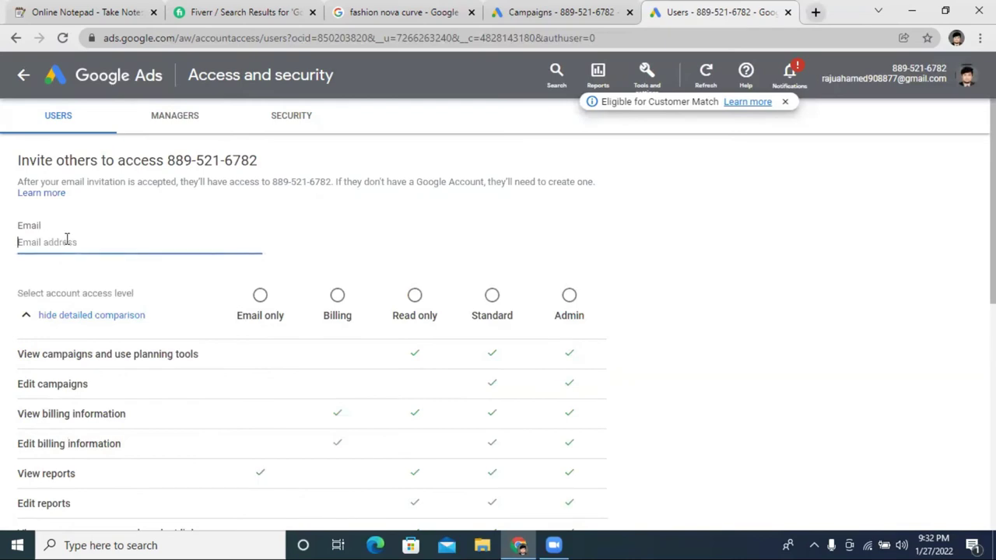
pyautogui.click(548, 8)
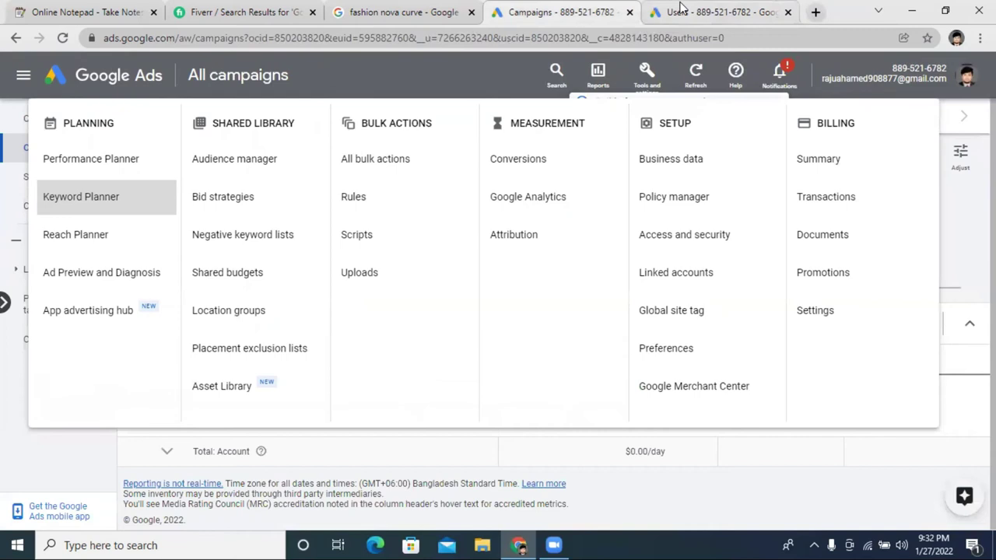
pyautogui.click(676, 10)
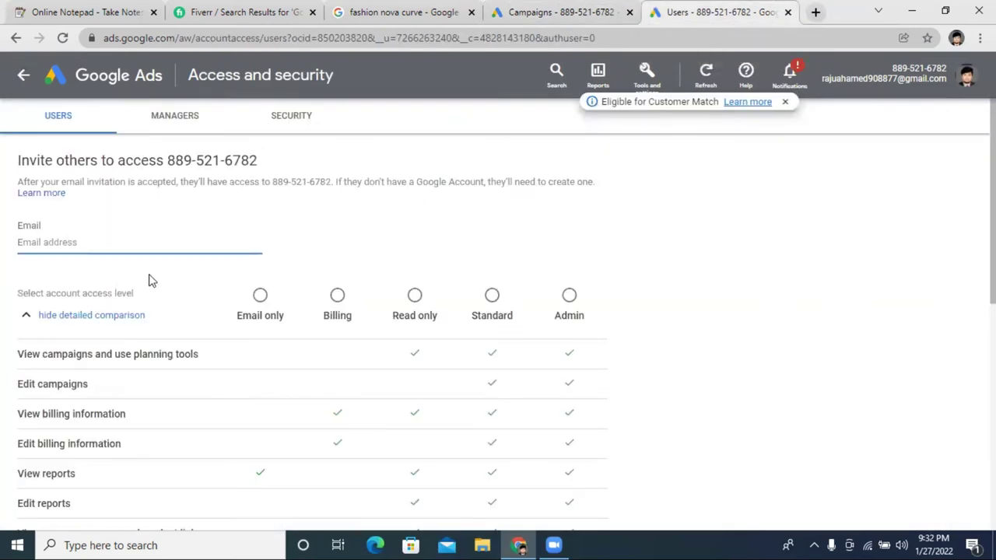
pyautogui.scroll(-4, 151, 280)
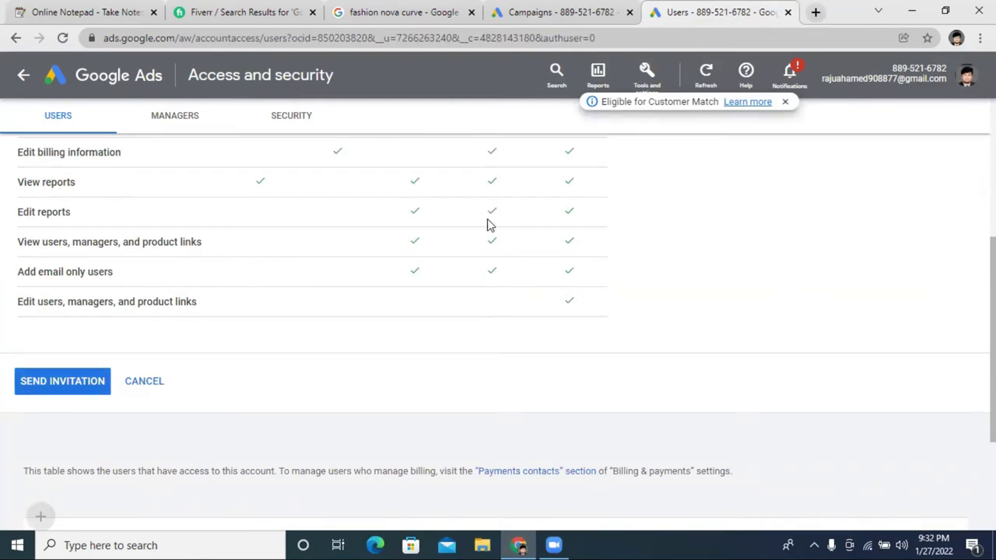
pyautogui.scroll(4, 488, 225)
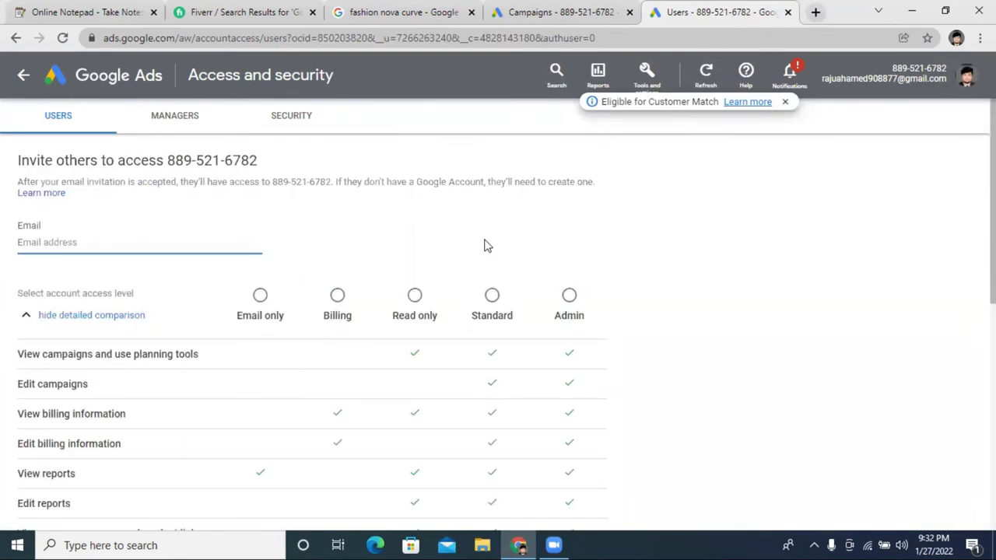
# Step: Open a new browser tab, dismiss the tab-grouping tip and view which Google account is signed in
pyautogui.click(815, 12)
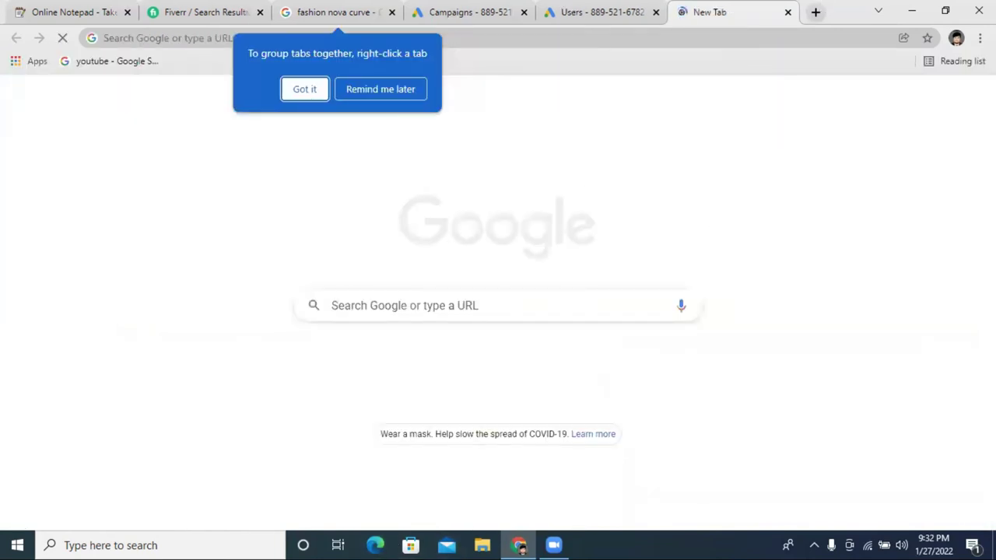
pyautogui.click(304, 89)
pyautogui.click(970, 98)
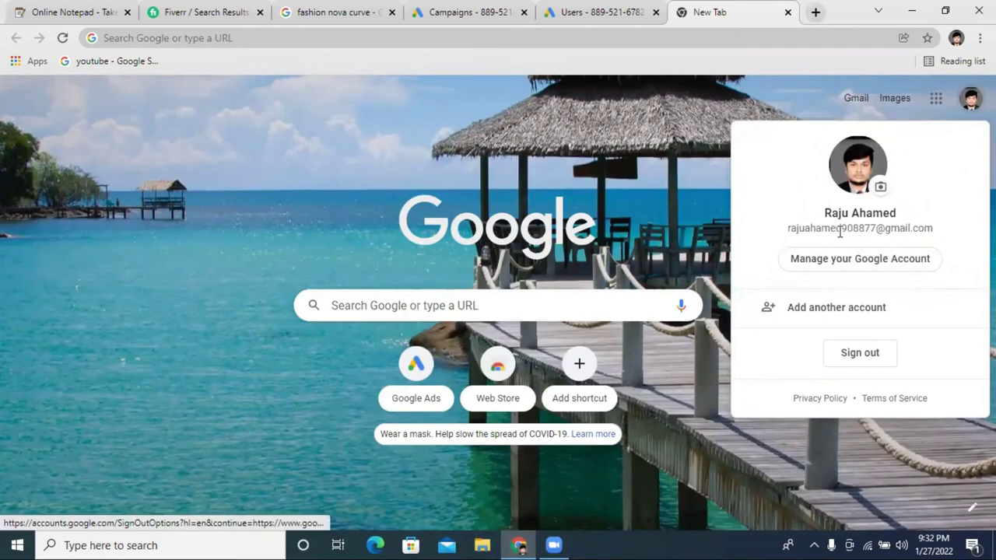
# Step: Minimize the browser, launch Chrome again from the desktop, maximize the profile chooser and open the fourth profile in the second row
pyautogui.click(911, 11)
pyautogui.click(30, 184)
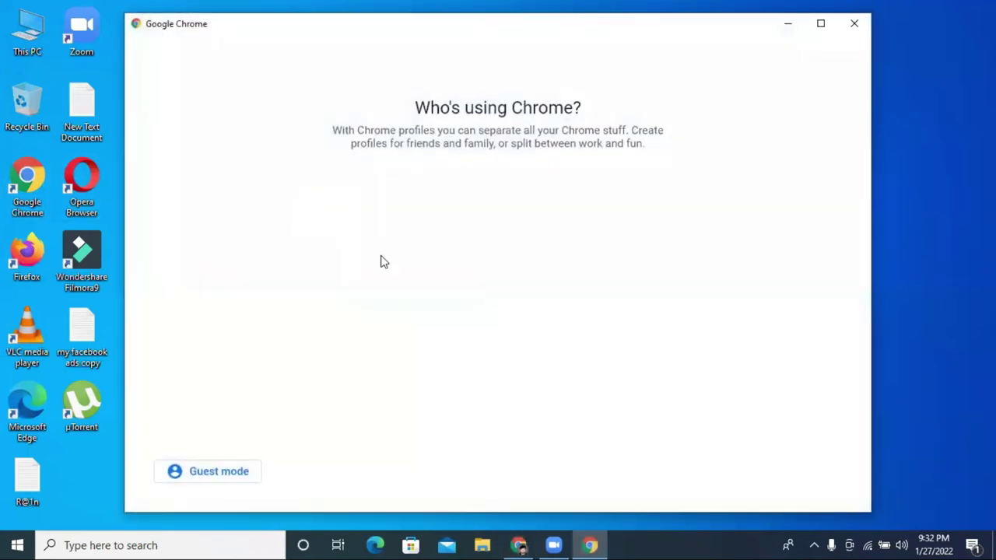
pyautogui.click(820, 24)
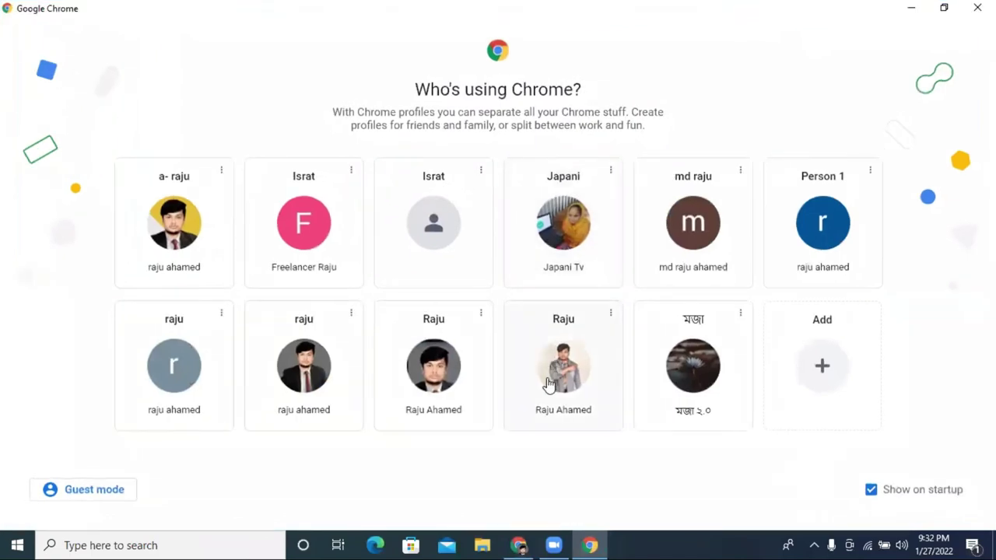
pyautogui.click(548, 384)
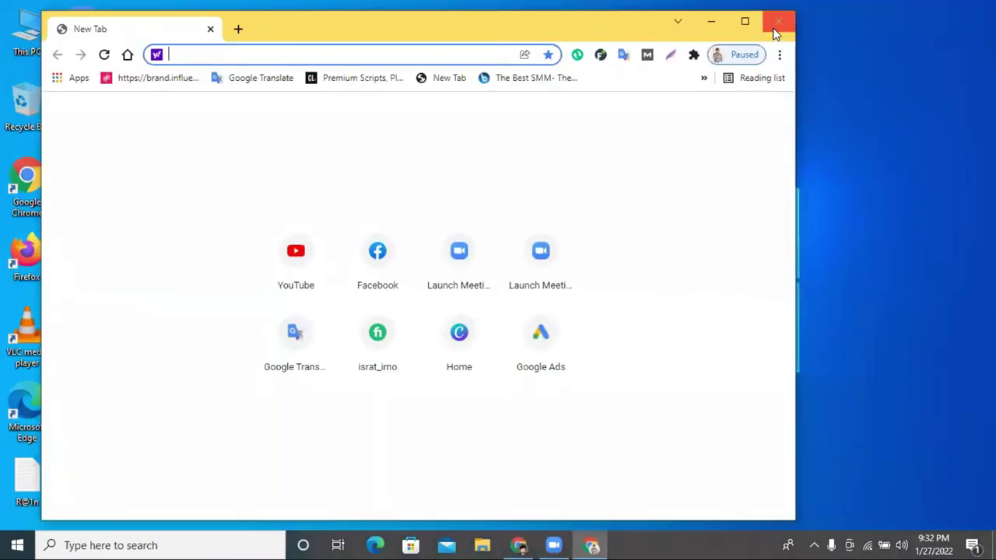
# Step: Maximize the new browser window and open the invitee's Gmail inbox
pyautogui.click(744, 22)
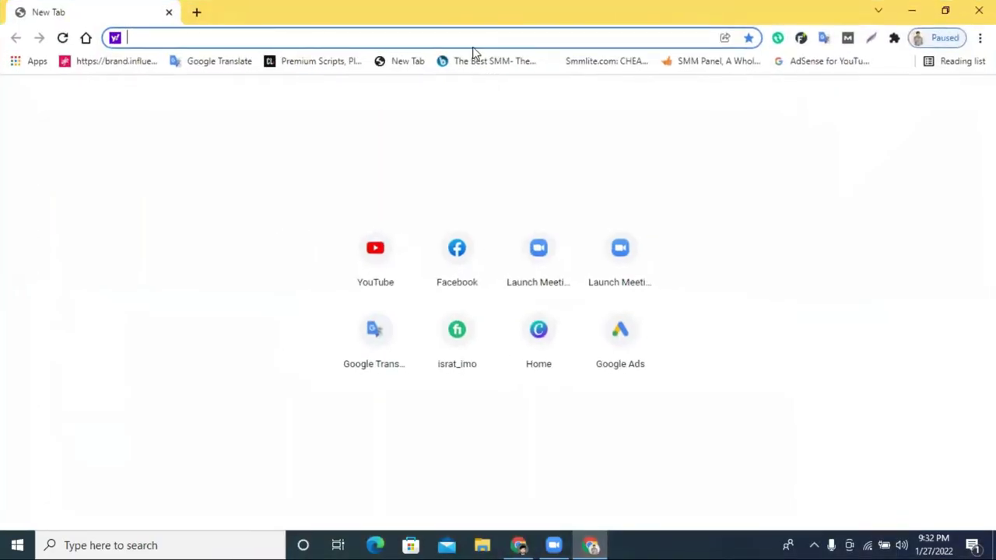
pyautogui.write('gm')
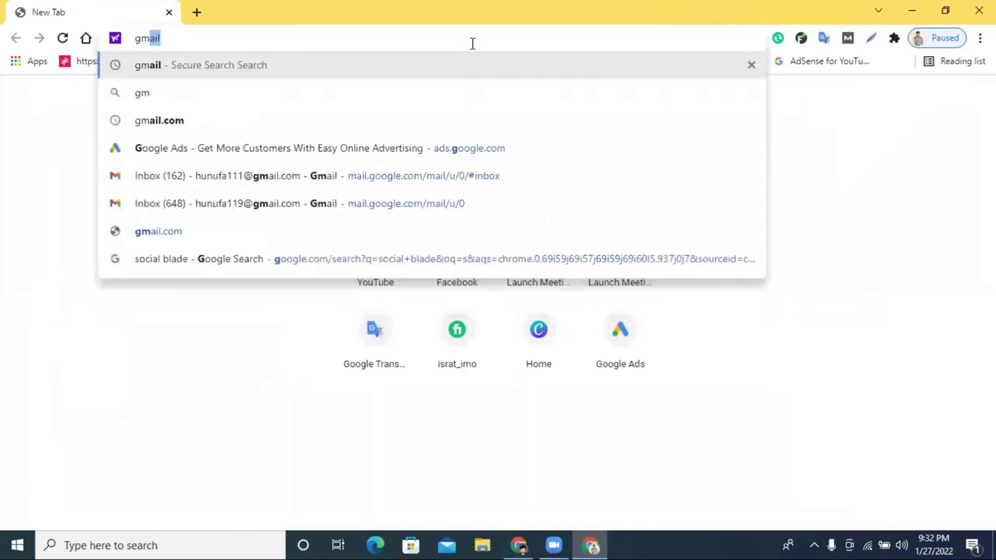
pyautogui.click(221, 175)
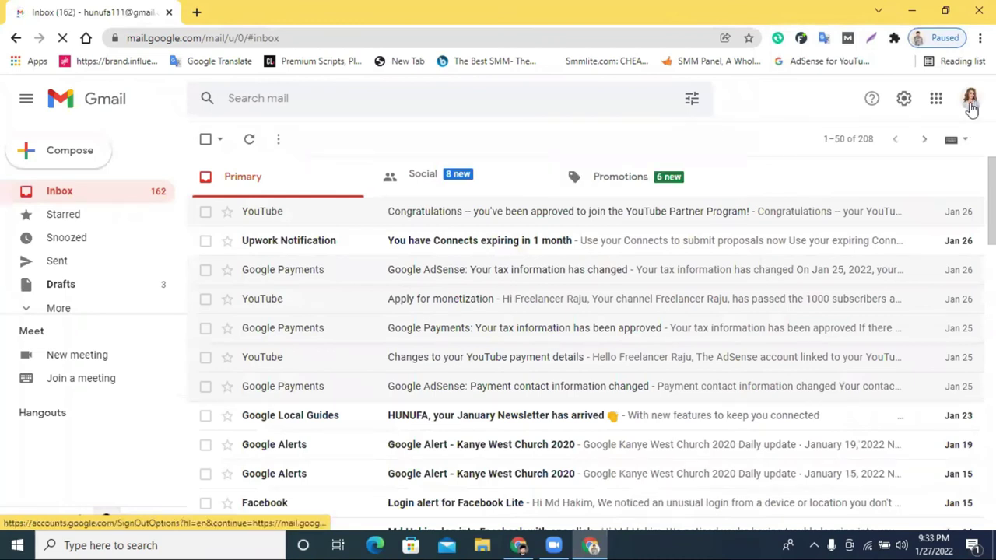
# Step: Copy the invitee's email address from the Google account details in Gmail
pyautogui.click(969, 101)
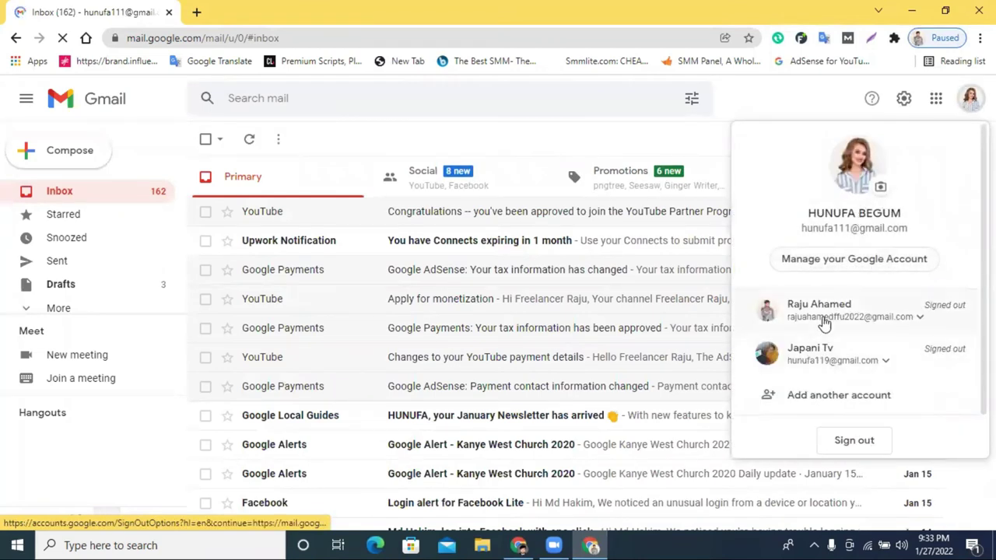
pyautogui.tripleClick(851, 228)
pyautogui.rightClick(855, 228)
pyautogui.click(858, 234)
# Step: Switch to the owner's Google Ads window and paste the invitee's email into the invitation's Email field
pyautogui.click(520, 544)
pyautogui.click(582, 12)
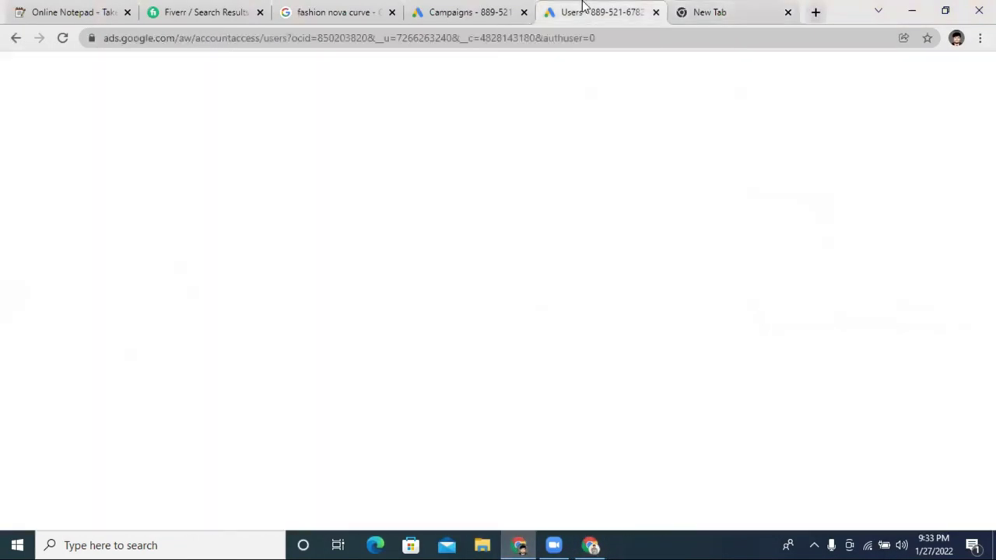
pyautogui.rightClick(85, 240)
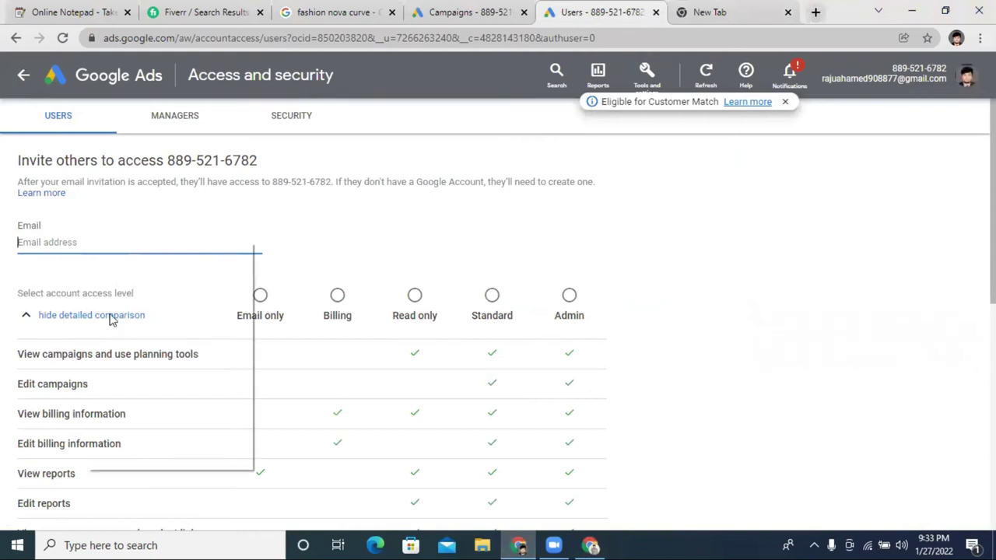
pyautogui.click(130, 352)
pyautogui.hotkey('ctrl', 'v')
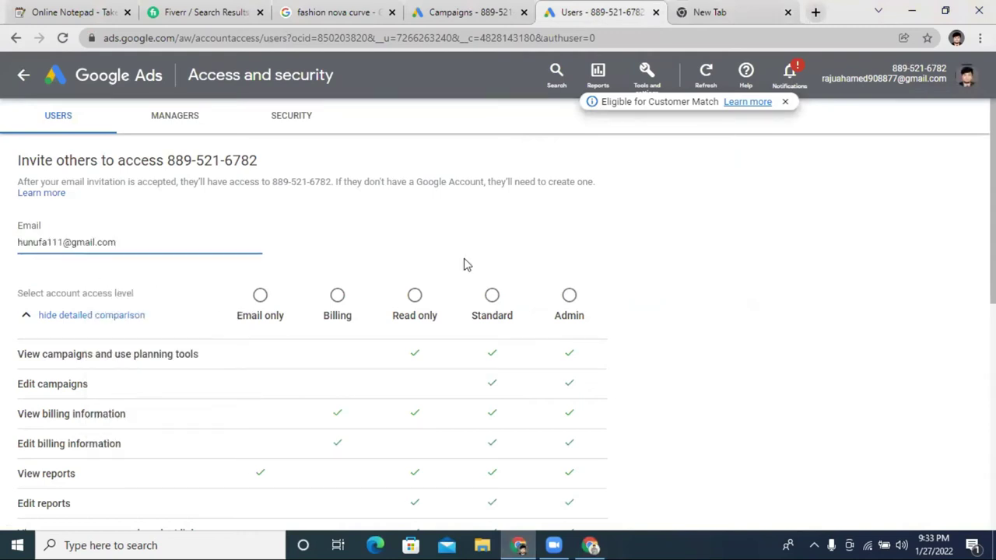
# Step: Grant the invitee the Admin access level and send the invitation
pyautogui.scroll(-2, 366, 262)
pyautogui.scroll(-2, 262, 305)
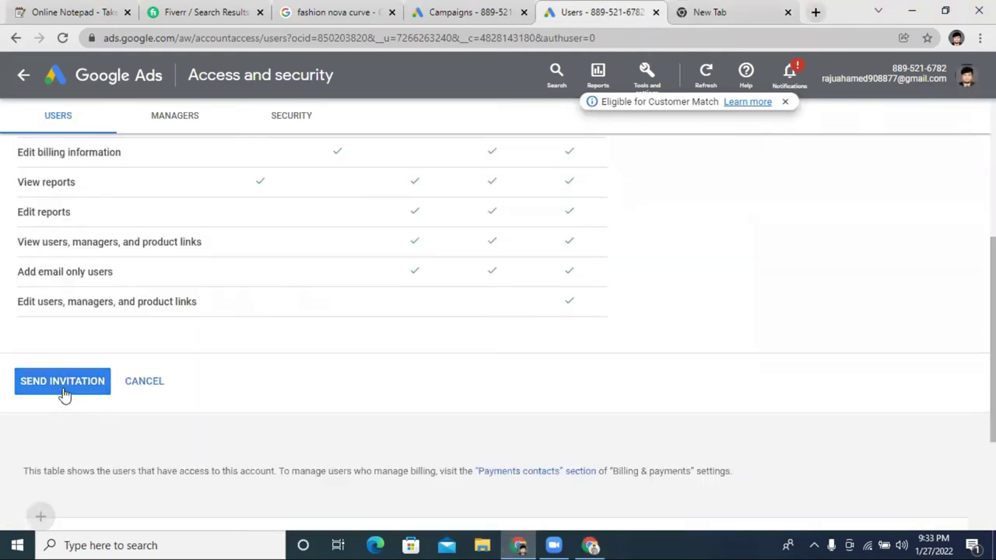
pyautogui.click(65, 389)
pyautogui.click(572, 302)
pyautogui.scroll(-5, 571, 331)
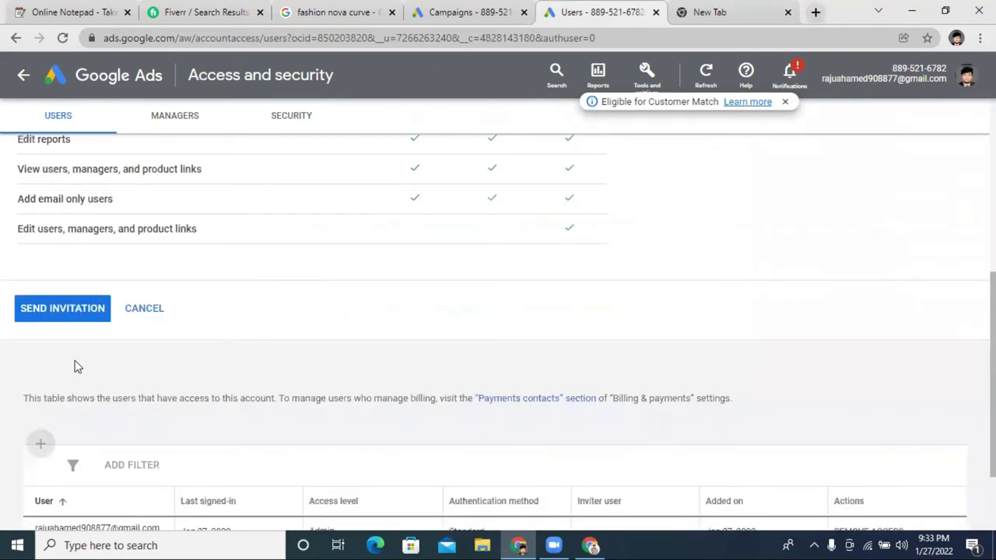
pyautogui.click(62, 310)
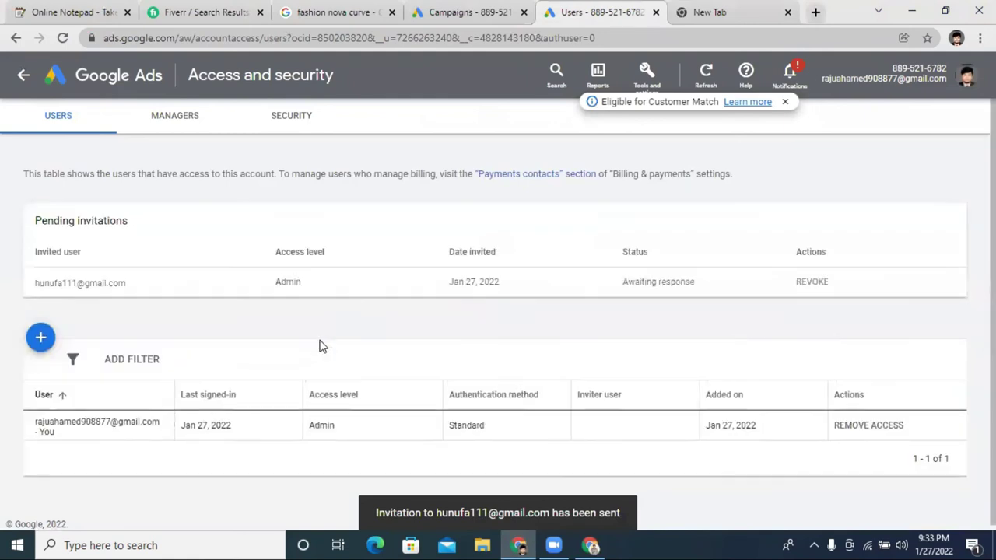
# Step: Switch back to the invitee's Gmail window and reload the inbox to fetch the invitation
pyautogui.click(590, 545)
pyautogui.click(812, 108)
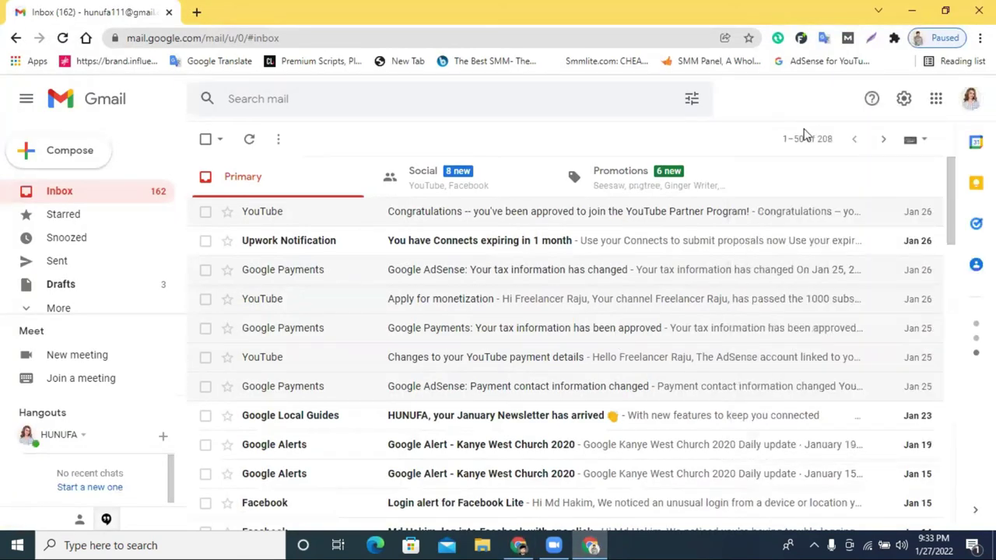
pyautogui.click(62, 38)
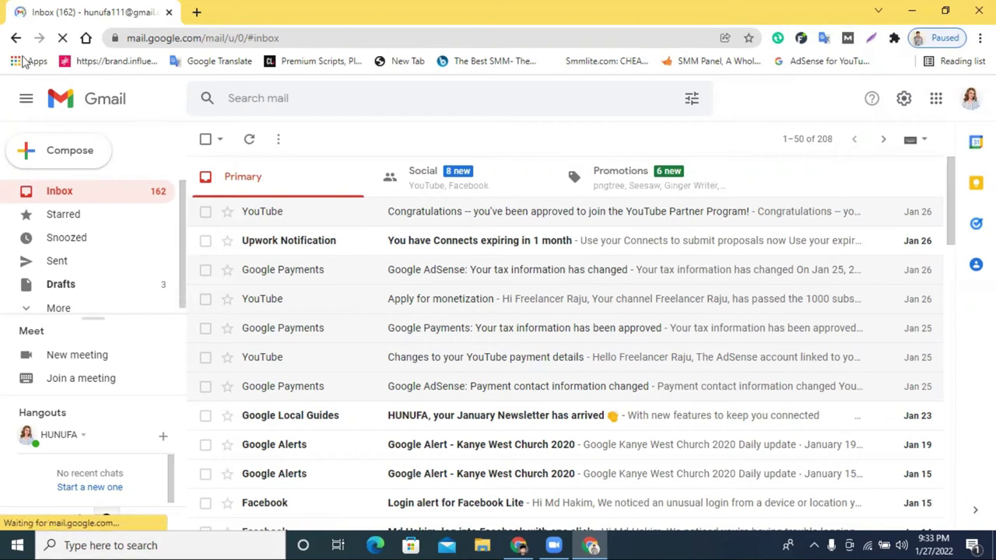
# Step: View the email about YouTube Partner Program approval and return to the inbox
pyautogui.click(446, 221)
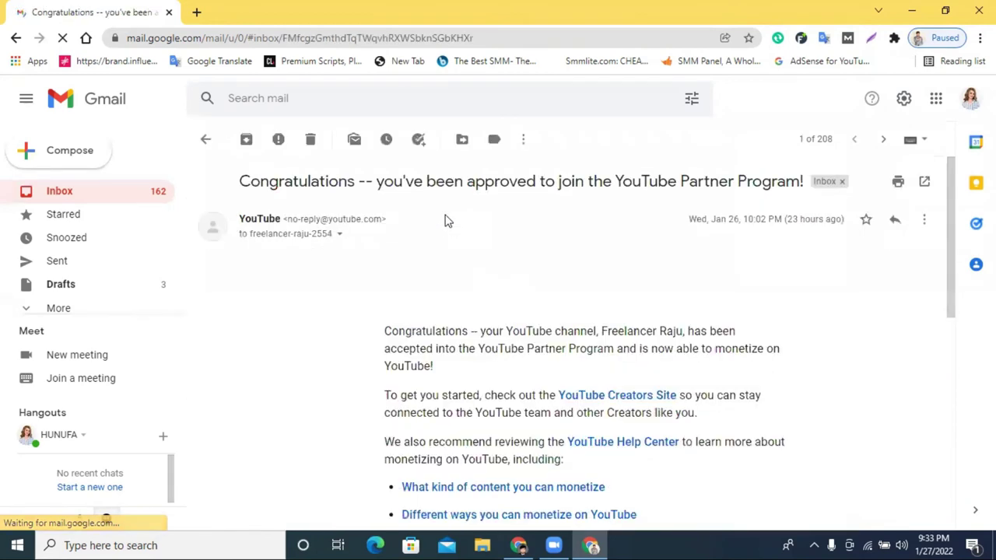
pyautogui.scroll(-2, 444, 231)
pyautogui.scroll(2, 195, 167)
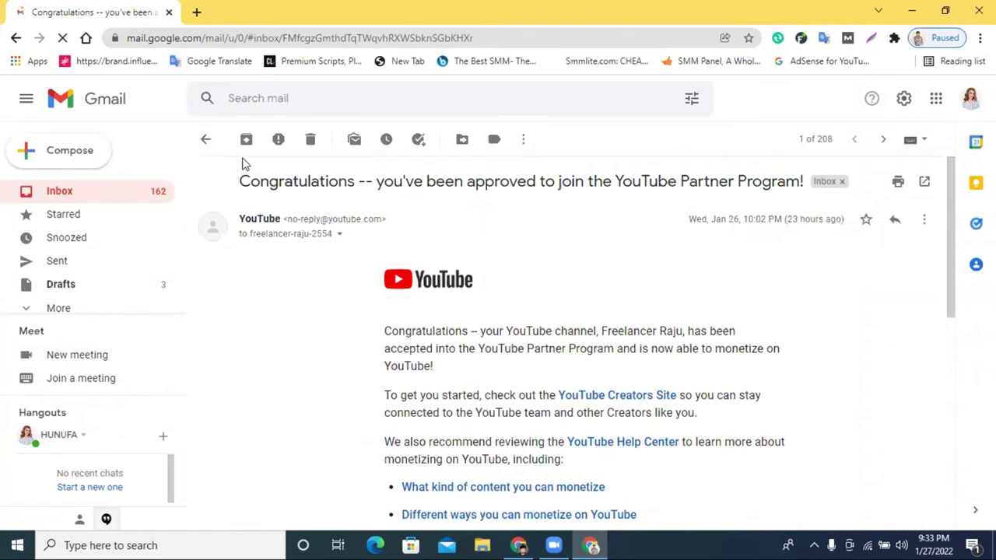
pyautogui.click(204, 140)
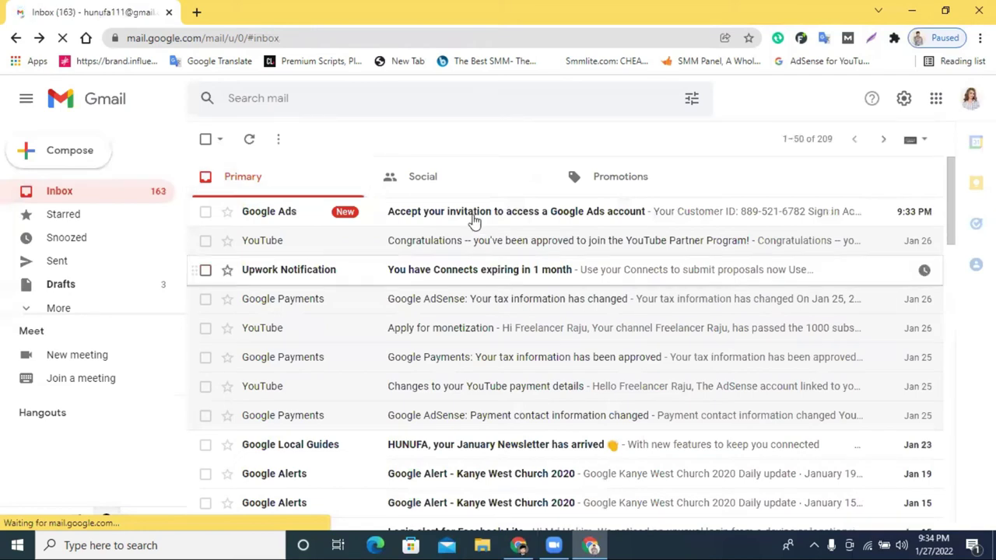
# Step: Open the Google Ads access email and accept its invitation, bringing up the welcome page
pyautogui.click(462, 214)
pyautogui.scroll(-3, 506, 303)
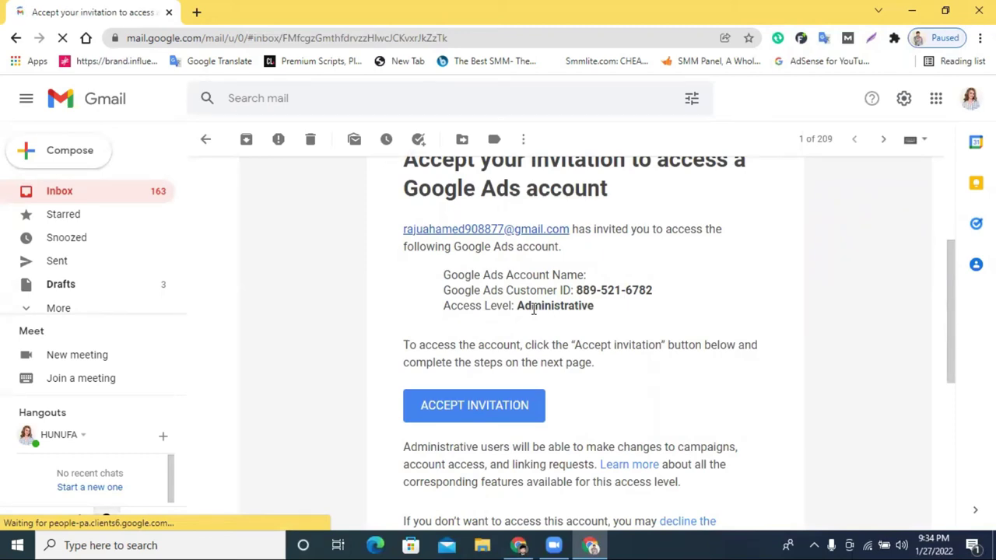
pyautogui.scroll(-2, 370, 314)
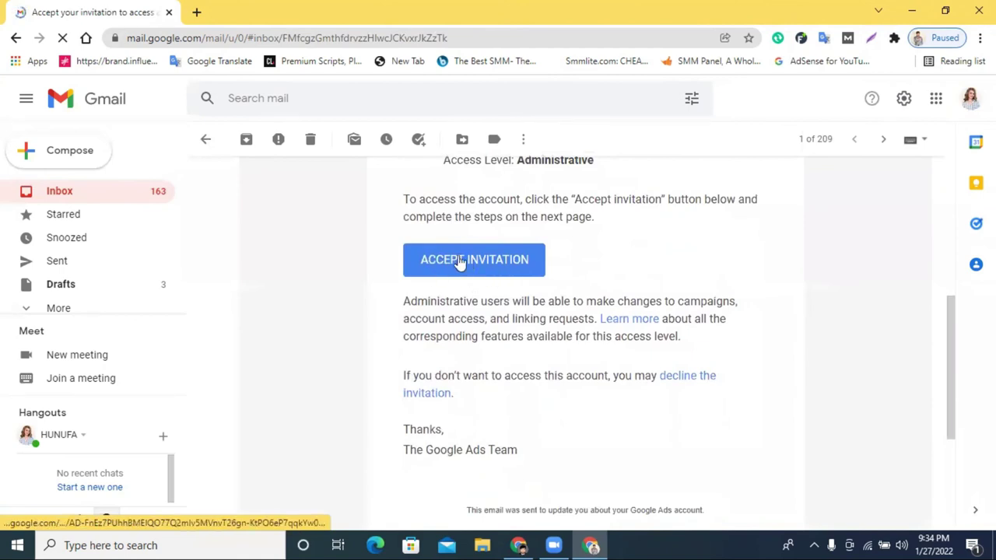
pyautogui.click(452, 262)
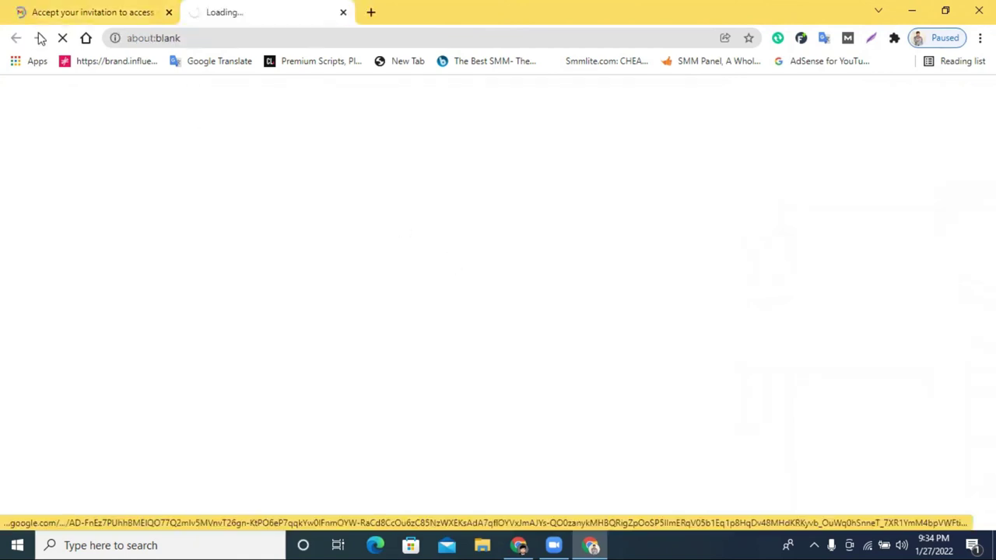
pyautogui.click(78, 9)
pyautogui.click(226, 8)
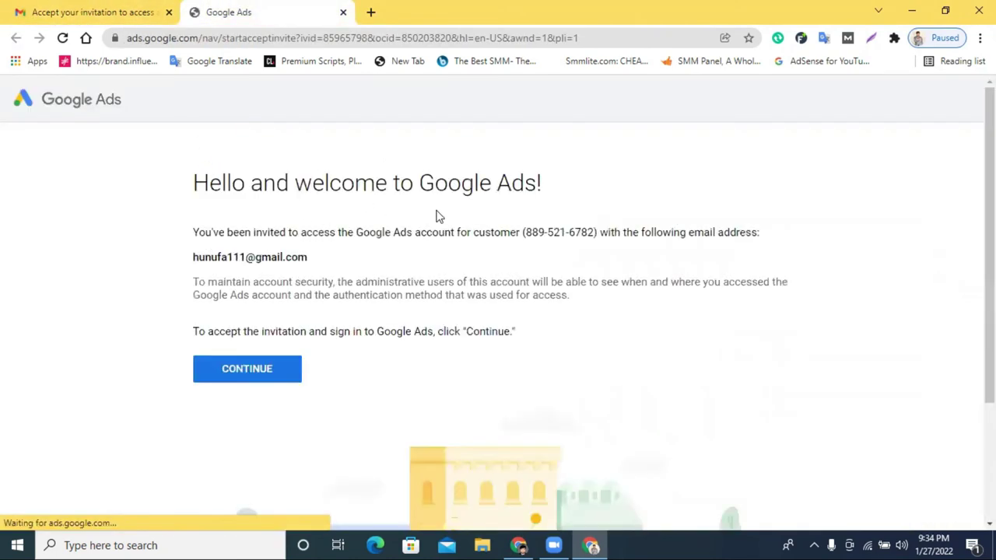
# Step: Continue from the welcome page into the shared Google Ads account and view its Campaigns page
pyautogui.click(257, 372)
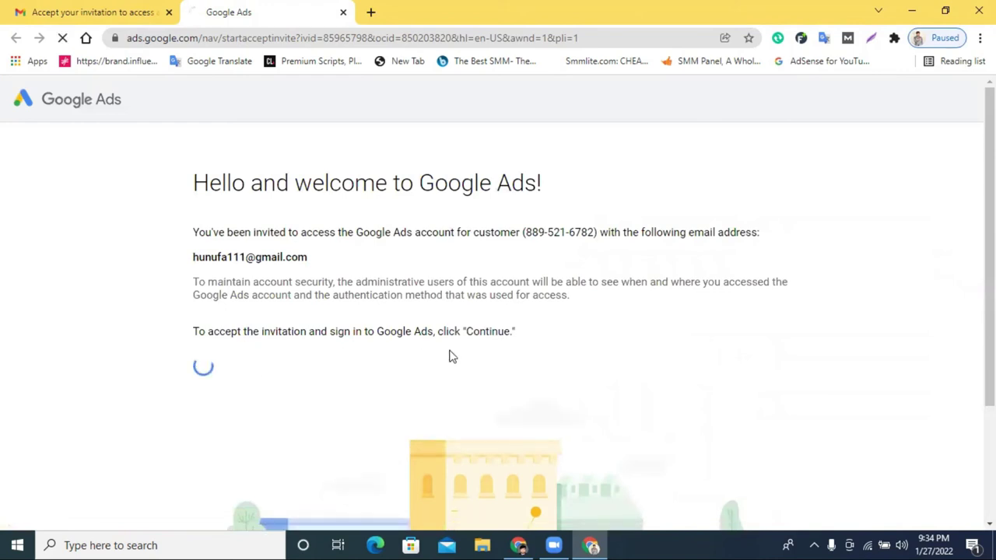
pyautogui.scroll(-2, 449, 356)
pyautogui.scroll(2, 449, 356)
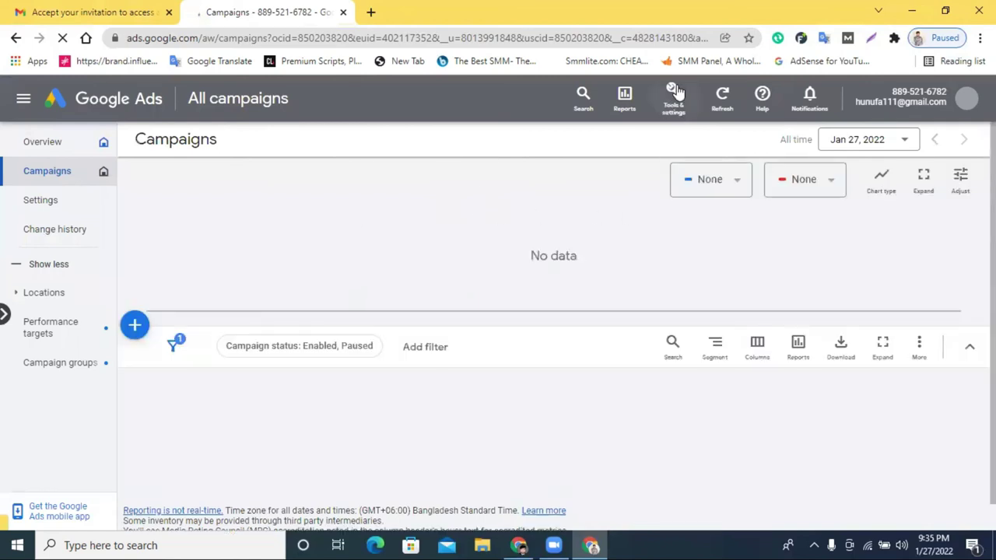
pyautogui.scroll(-1, 777, 271)
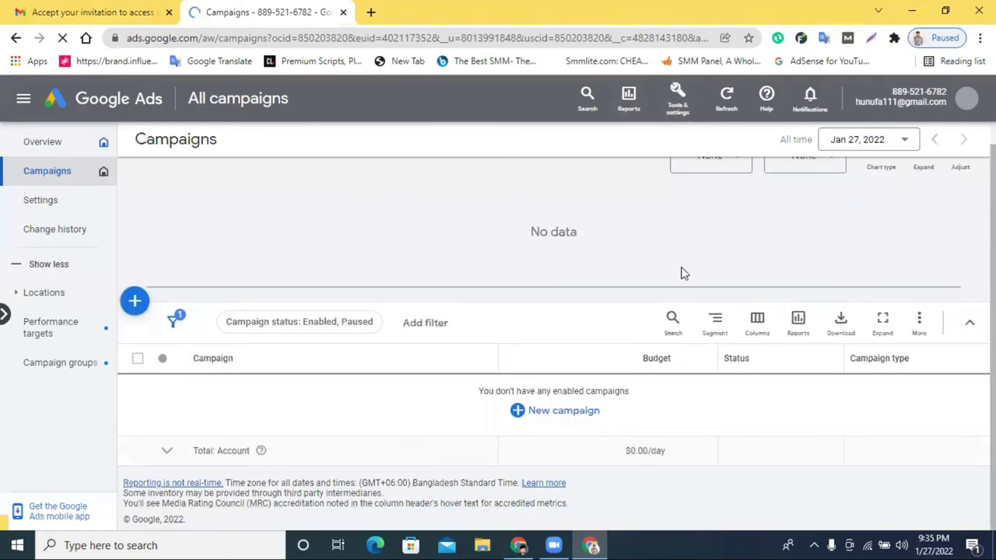
pyautogui.scroll(1, 565, 245)
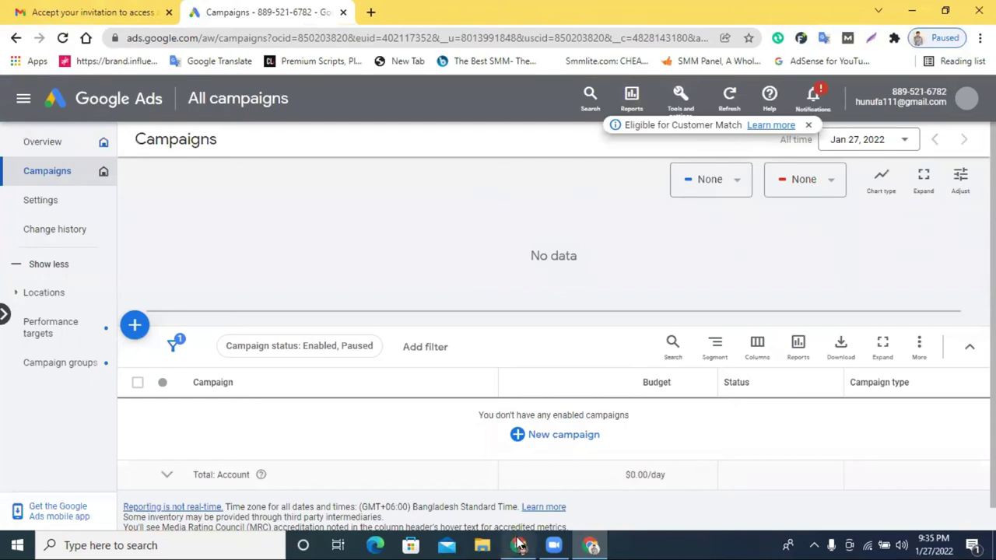
# Step: Return to the owner's Access and security page, view the new user invitation form and leave to the account overview
pyautogui.hotkey('alt', 'Tab')
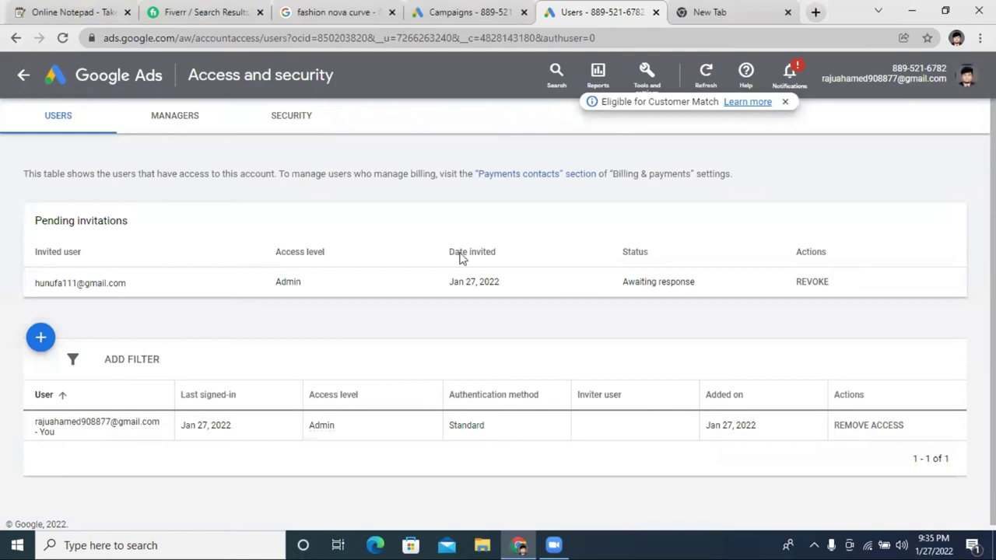
pyautogui.click(39, 340)
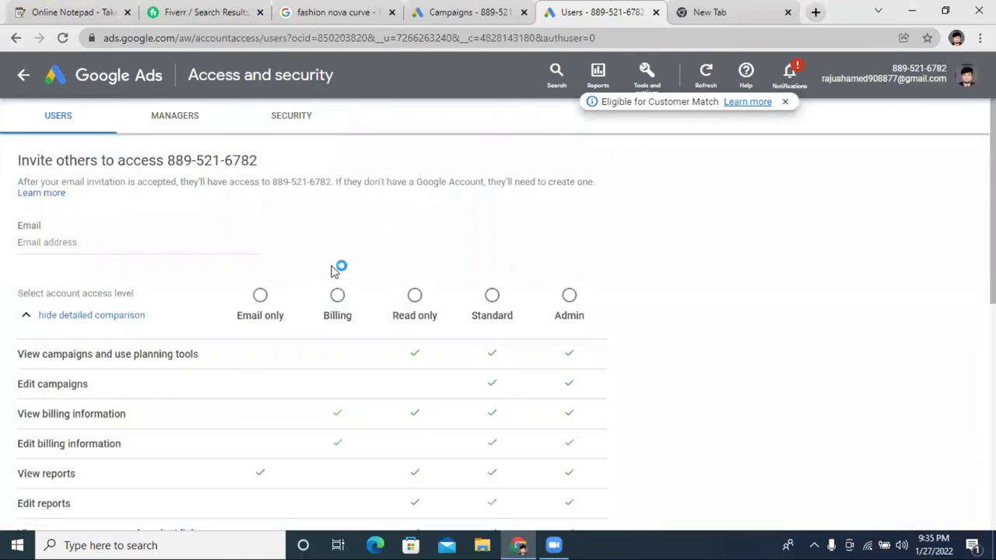
pyautogui.click(23, 74)
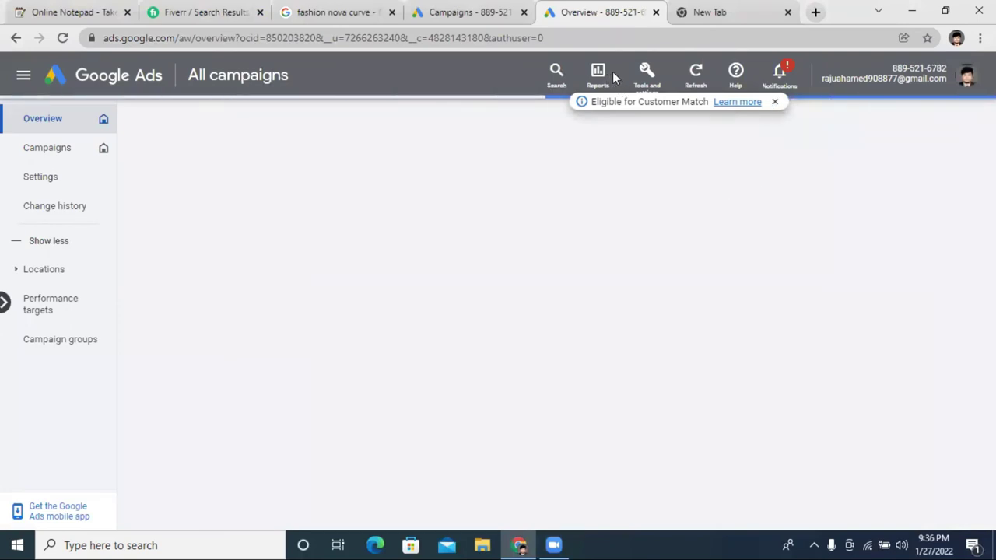
# Step: Open the billing summary to reach the new billing setup and close the unused New Tab page
pyautogui.click(646, 75)
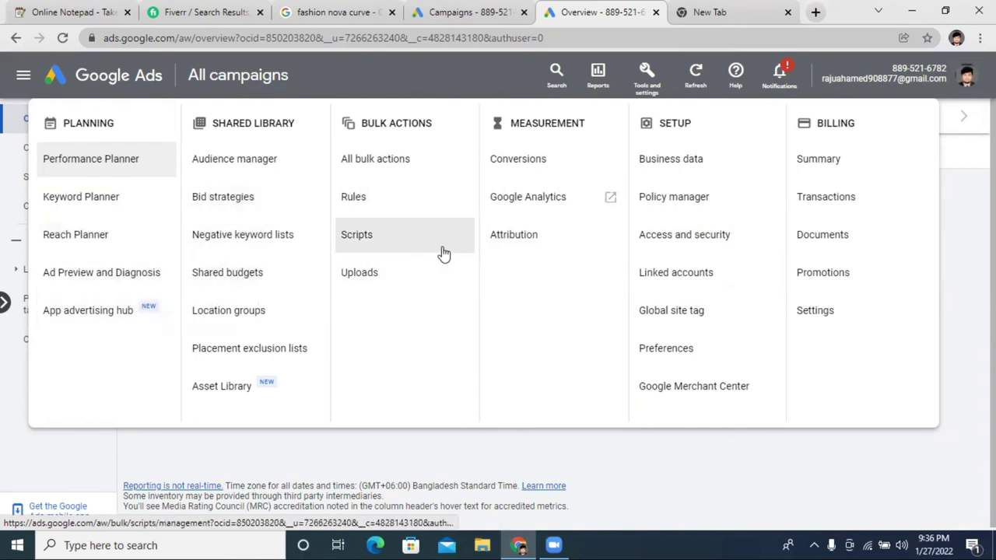
pyautogui.click(833, 162)
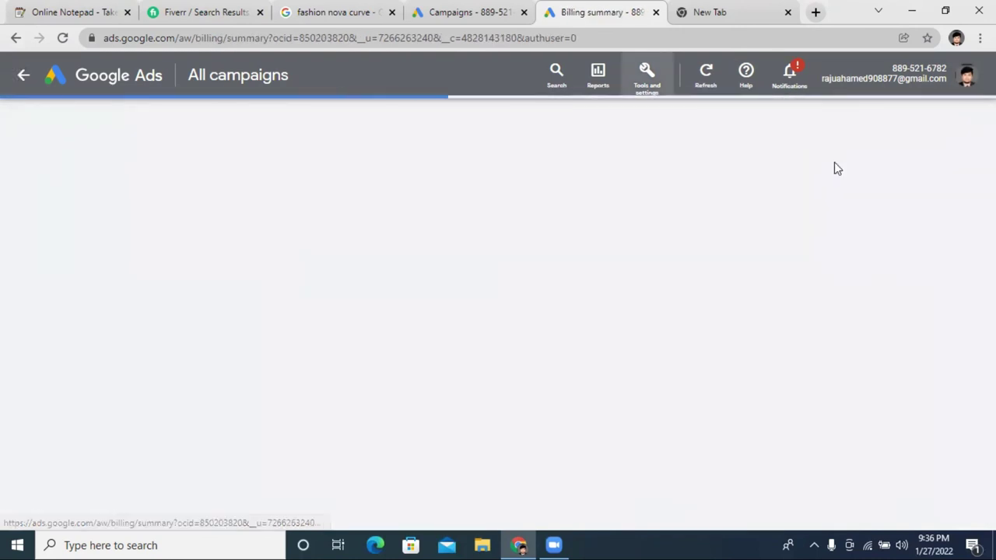
pyautogui.click(787, 11)
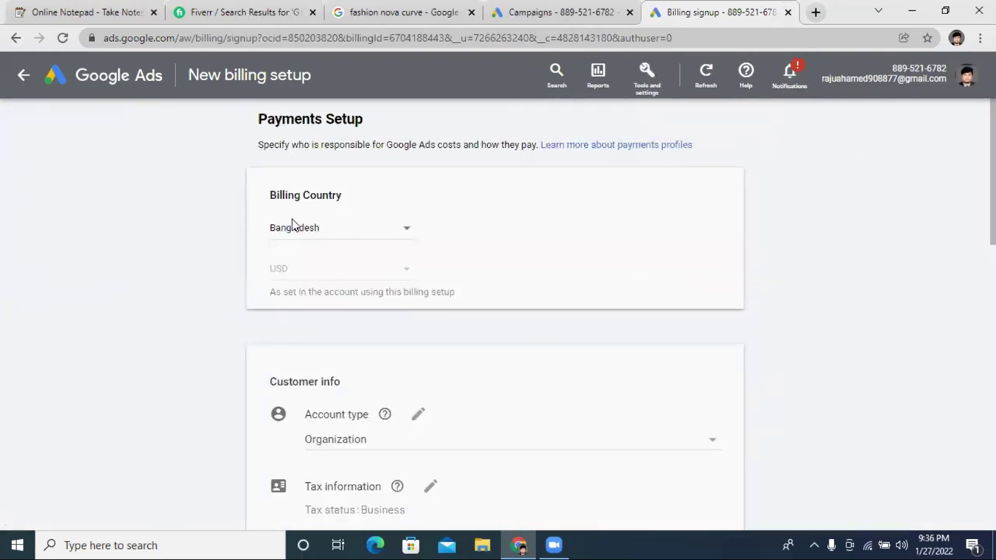
# Step: Set the billing country to United States in the payments setup form
pyautogui.click(369, 233)
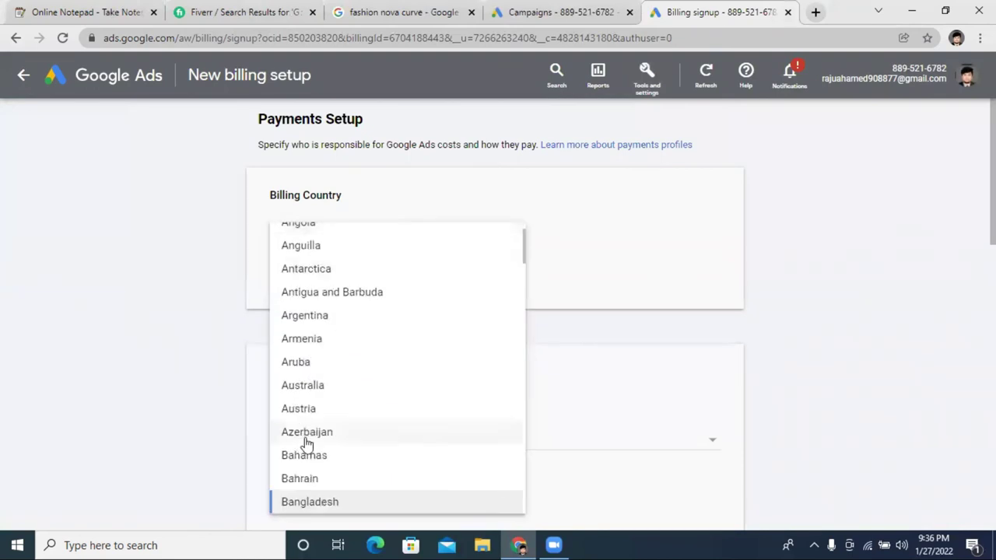
pyautogui.click(350, 501)
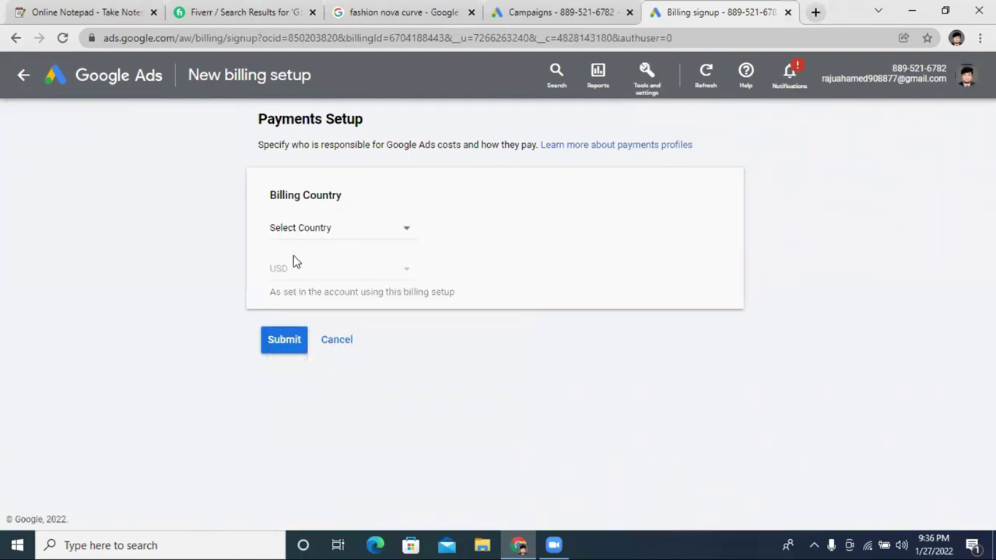
pyautogui.click(377, 234)
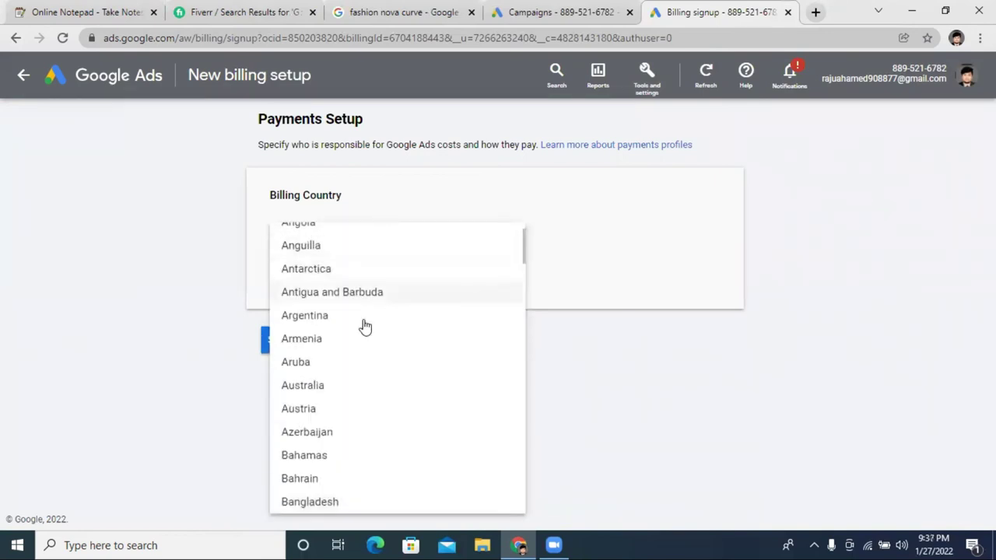
pyautogui.scroll(-10, 373, 360)
pyautogui.scroll(-20, 374, 363)
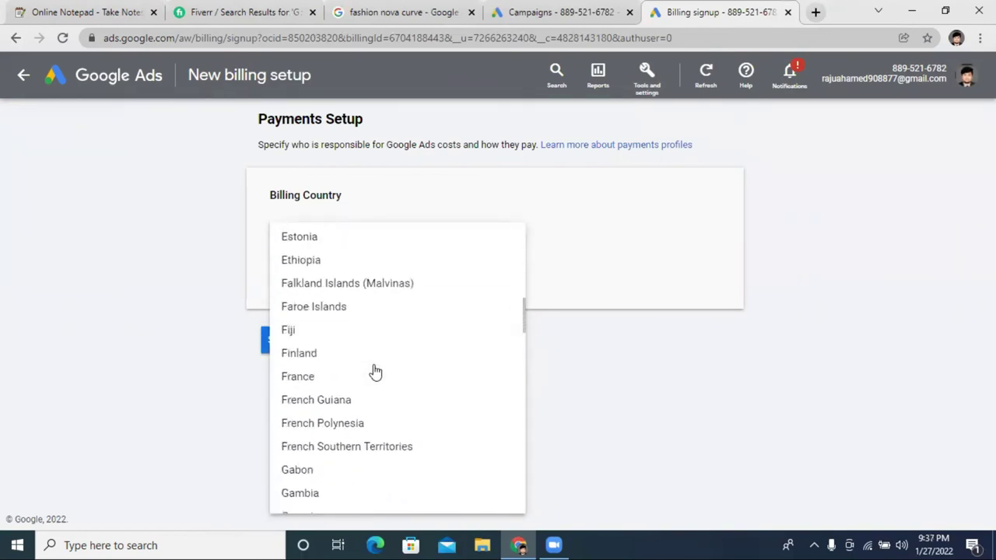
pyautogui.scroll(-20, 369, 403)
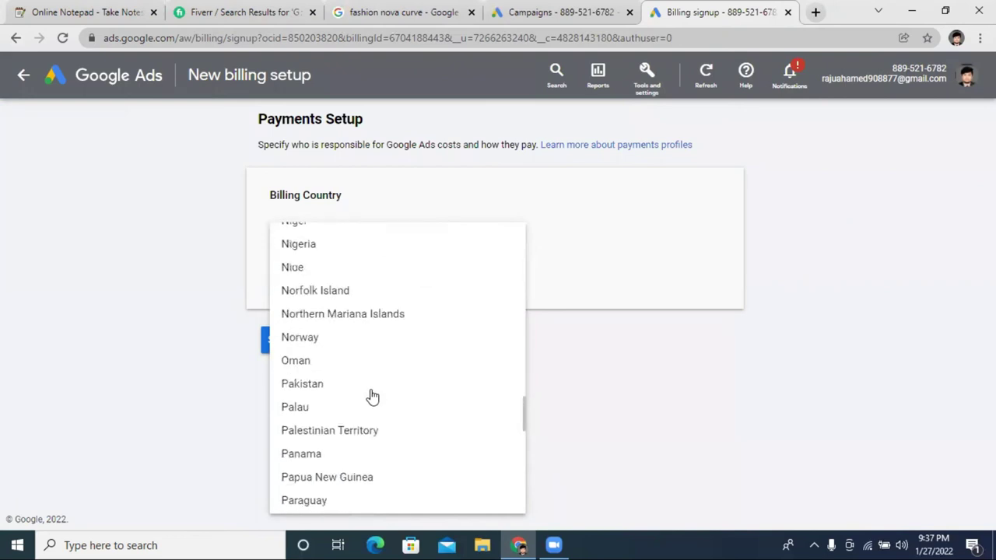
pyautogui.scroll(-10, 374, 394)
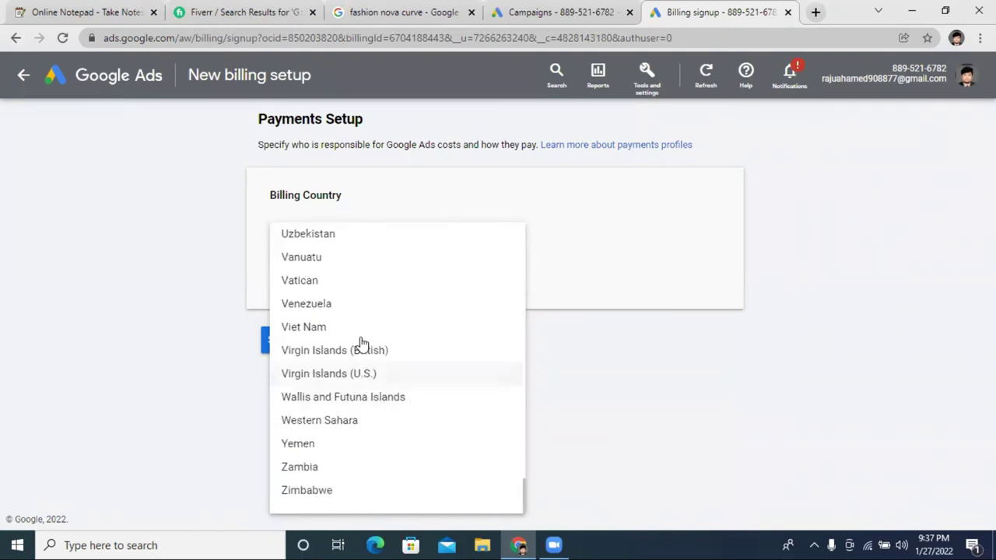
pyautogui.scroll(3, 360, 342)
pyautogui.click(335, 309)
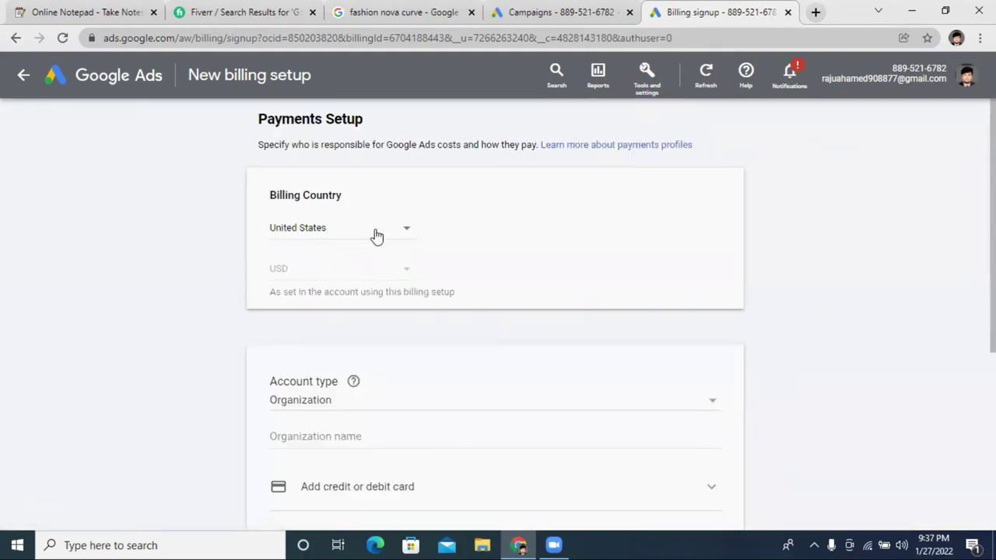
# Step: Look over the organization name, card number and cardholder name fields of the payments setup form
pyautogui.scroll(-2, 482, 215)
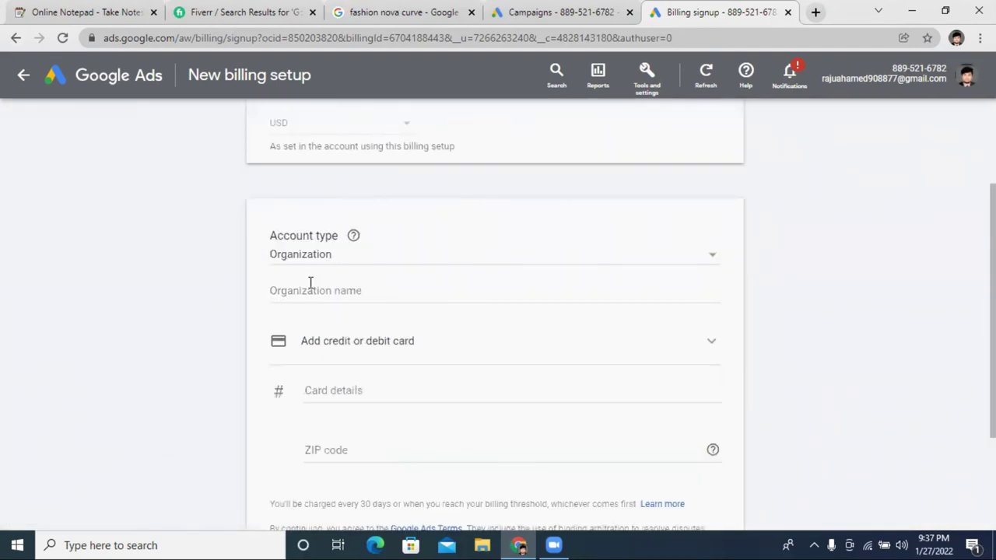
pyautogui.click(305, 292)
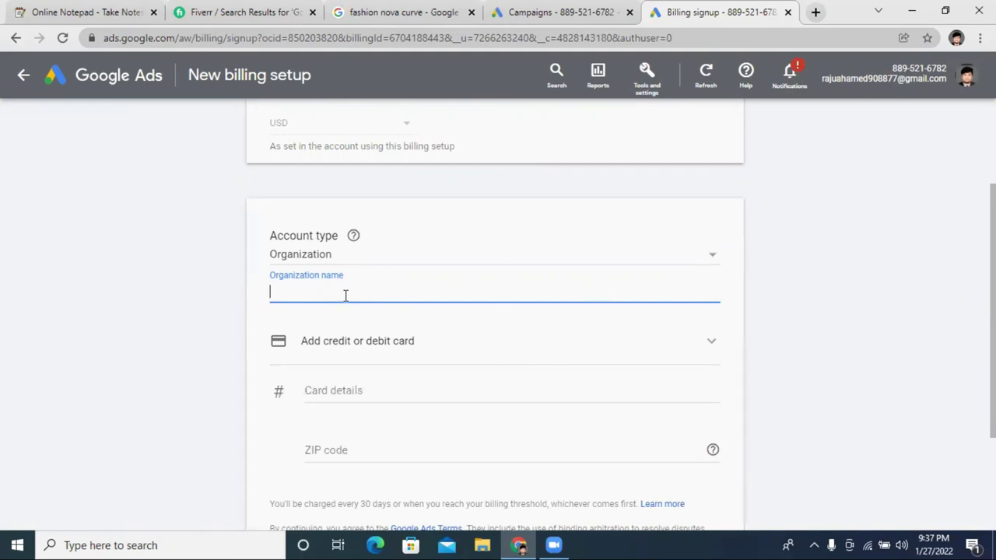
pyautogui.scroll(-2, 358, 264)
pyautogui.click(353, 247)
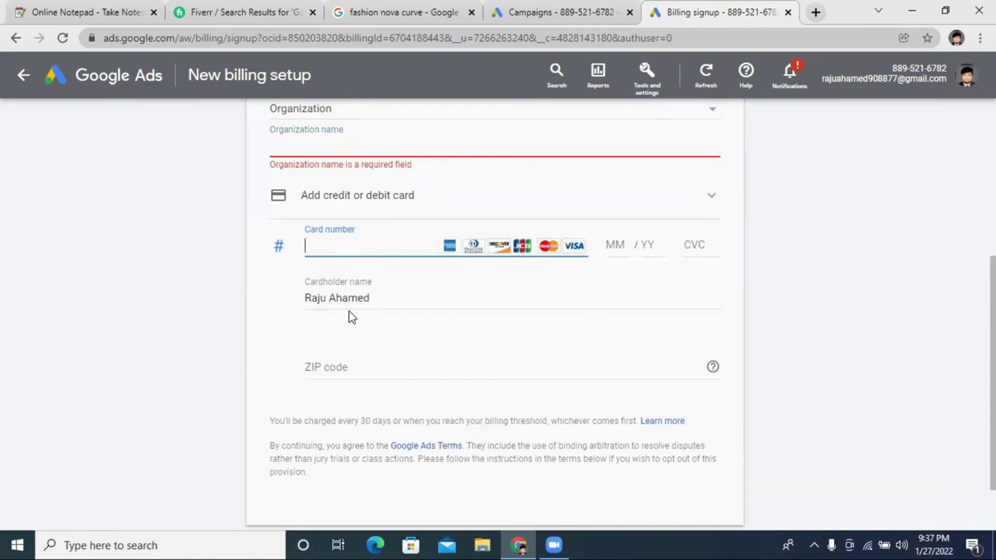
pyautogui.tripleClick(370, 301)
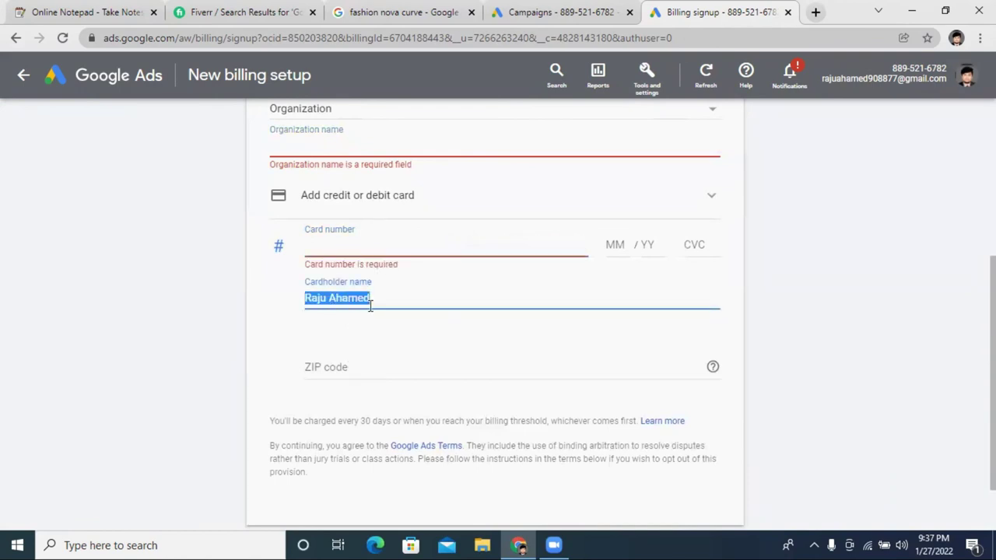
pyautogui.scroll(2, 367, 290)
pyautogui.scroll(-3, 368, 295)
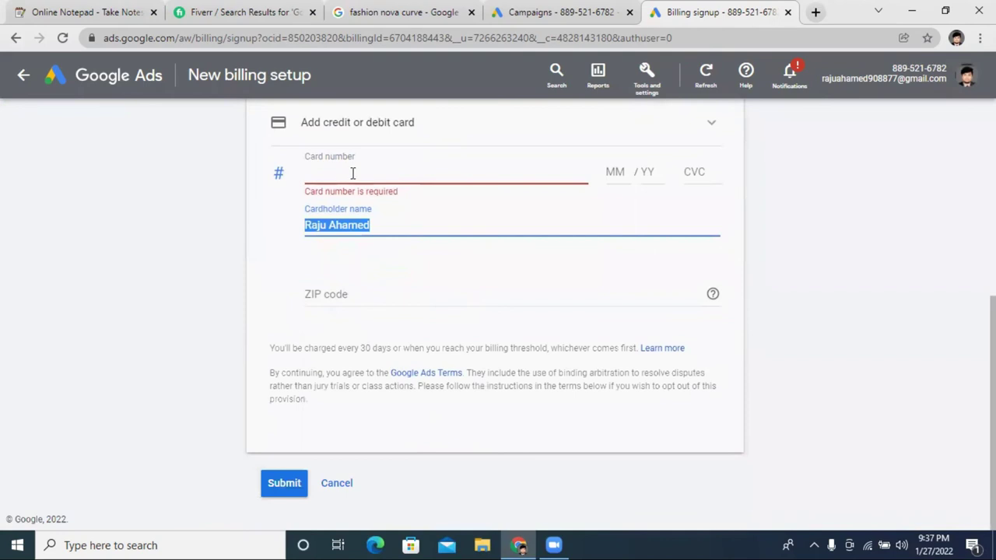
pyautogui.tripleClick(383, 224)
pyautogui.click(386, 229)
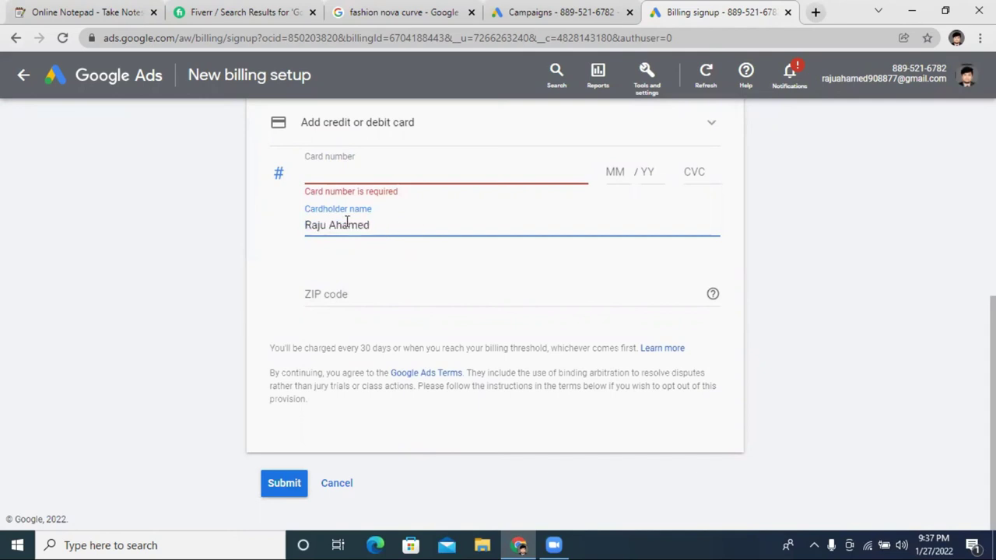
pyautogui.tripleClick(388, 221)
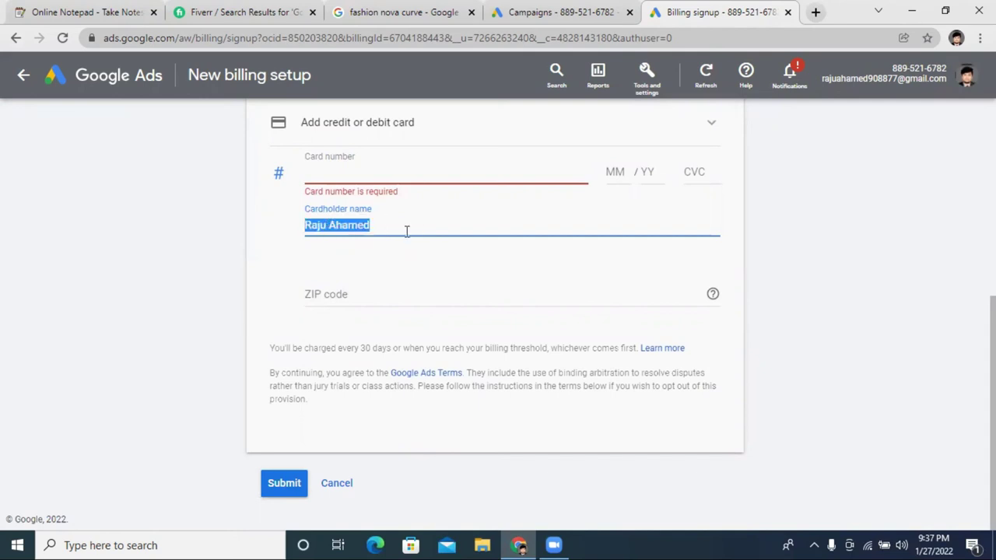
# Step: Examine the card expiry month, expiry year, CVC and ZIP code fields without filling them in
pyautogui.scroll(2, 506, 272)
pyautogui.click(623, 315)
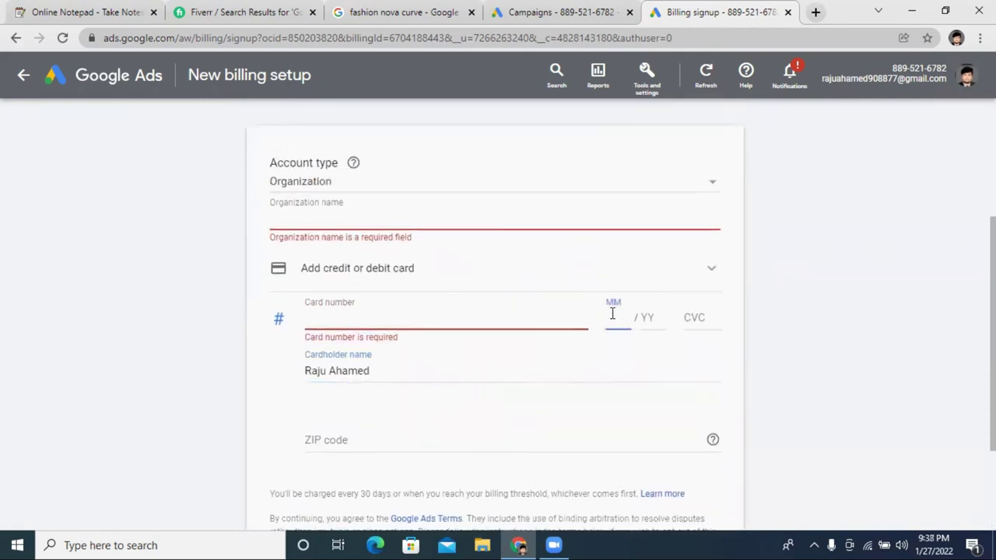
pyautogui.click(704, 318)
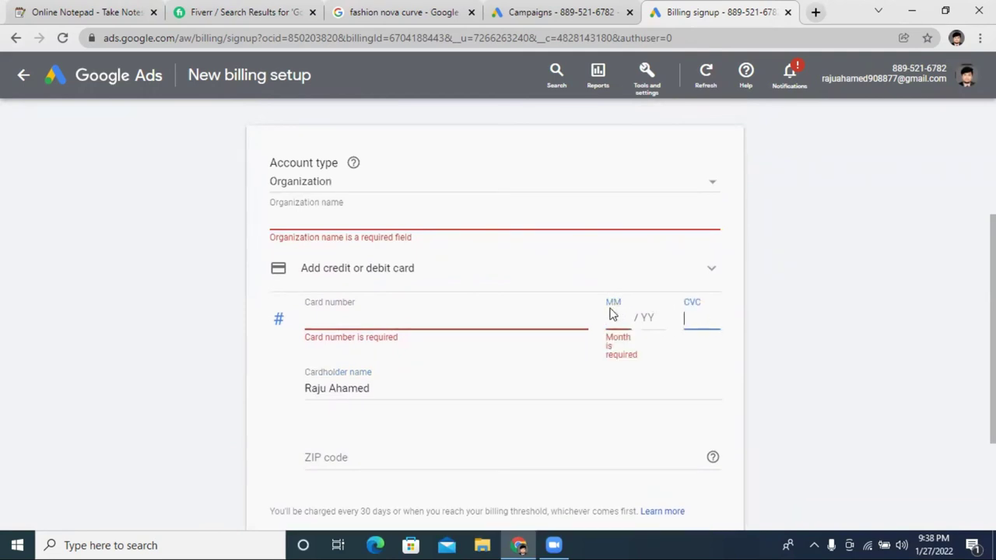
pyautogui.click(644, 316)
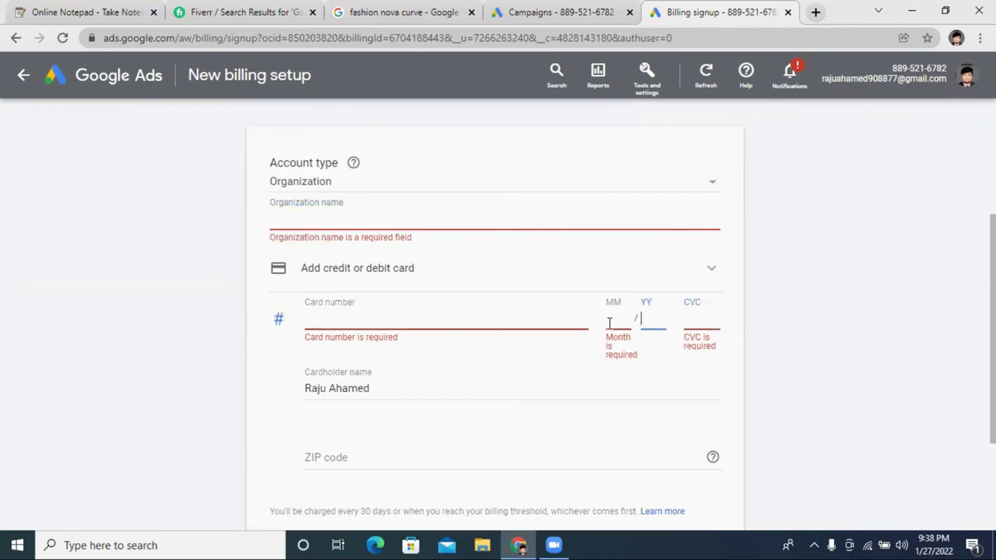
pyautogui.scroll(-2, 591, 326)
pyautogui.click(378, 311)
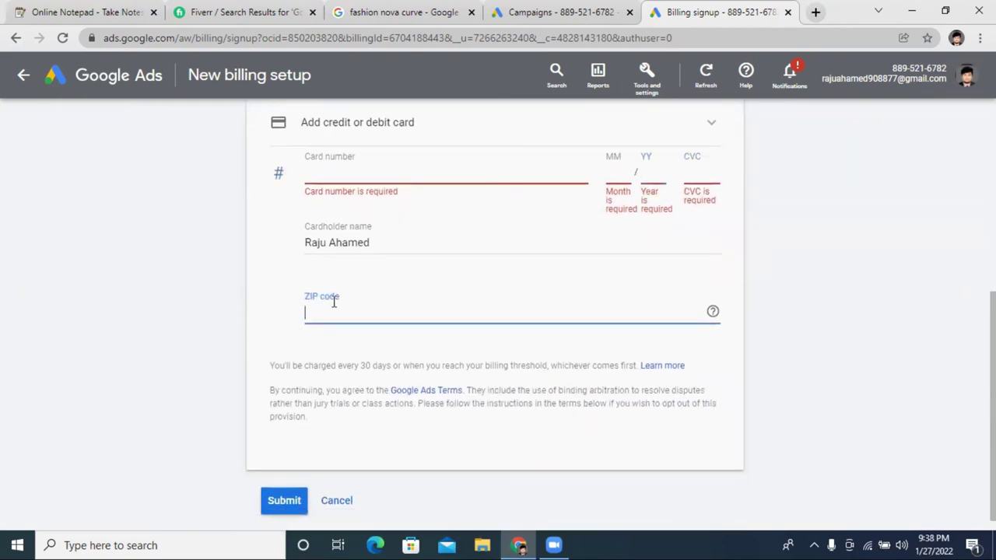
pyautogui.scroll(1, 549, 270)
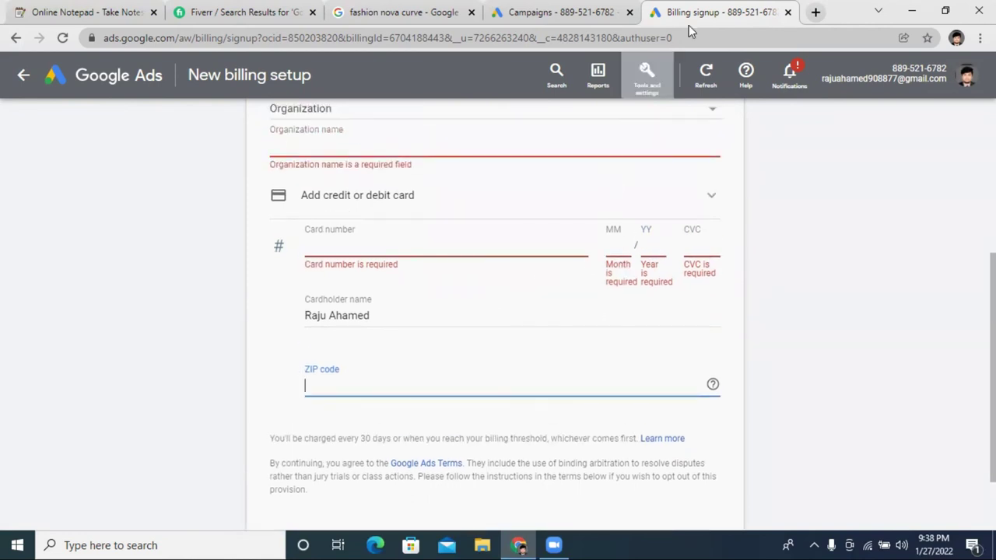
# Step: Search Google Images for mastercard in a new tab and open the Mastercard Standard Credit Card image
pyautogui.hotkey('ctrl', 't')
pyautogui.click(572, 35)
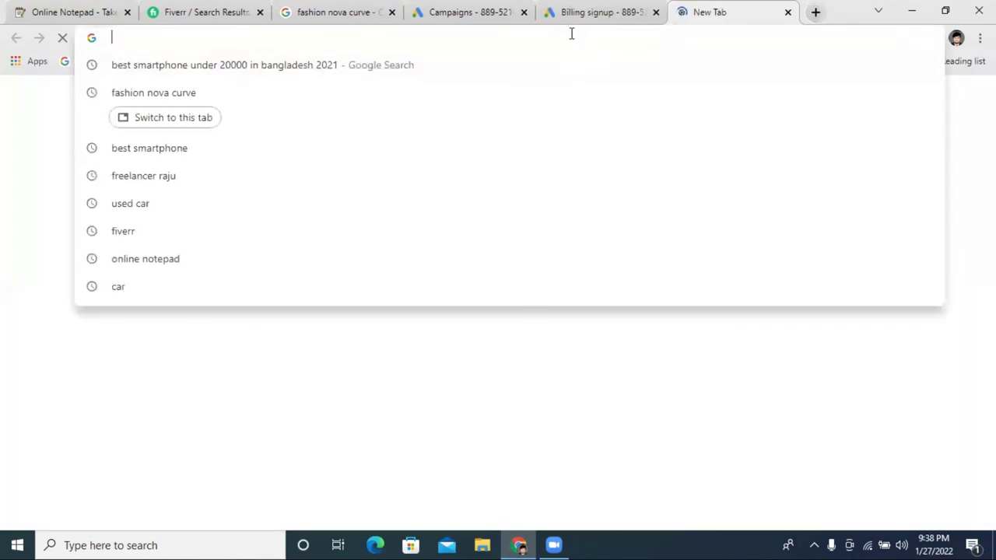
pyautogui.write('card')
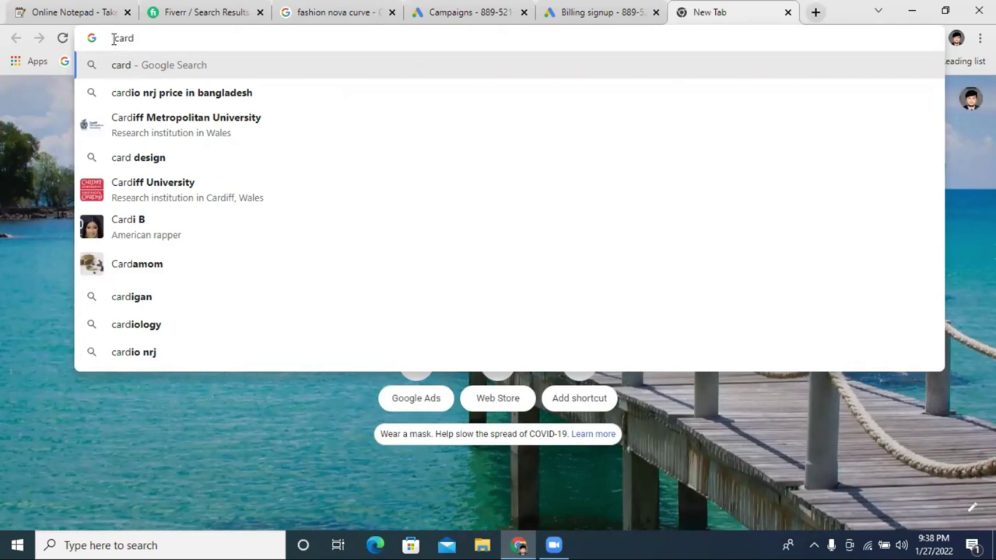
pyautogui.write('mastaer')
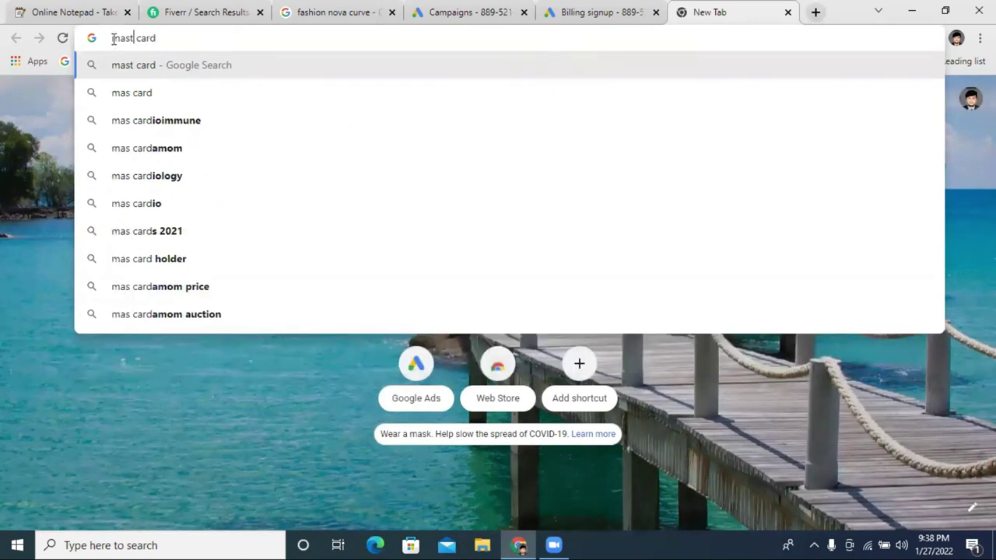
pyautogui.click(182, 102)
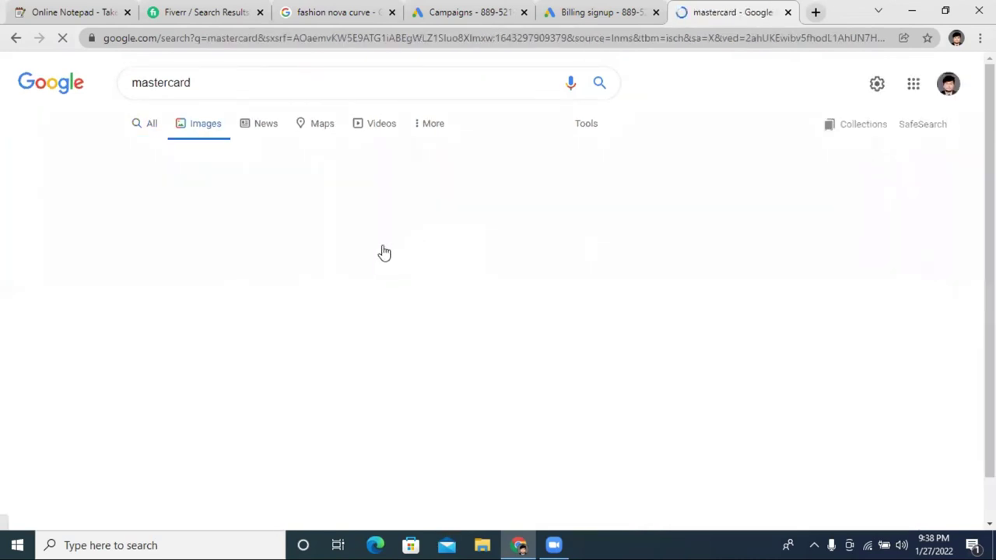
pyautogui.scroll(-2, 353, 255)
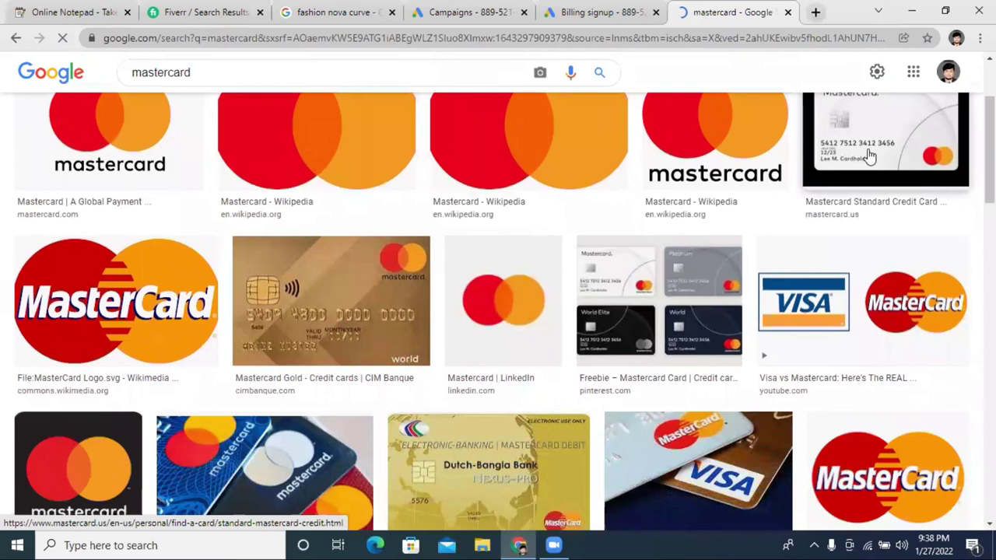
pyautogui.click(870, 156)
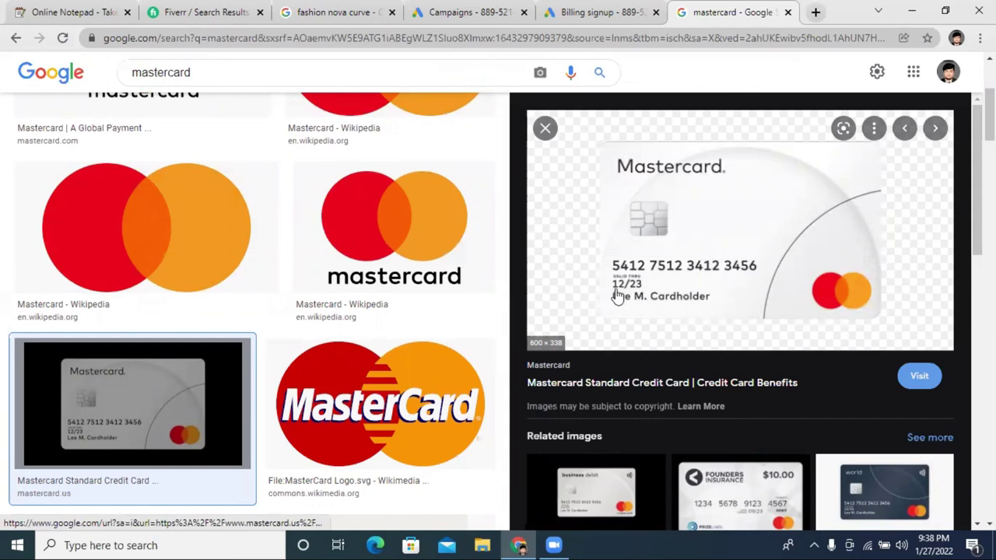
# Step: Fill in the card's expiry month and year on the billing form to match the sample Mastercard image
pyautogui.click(595, 12)
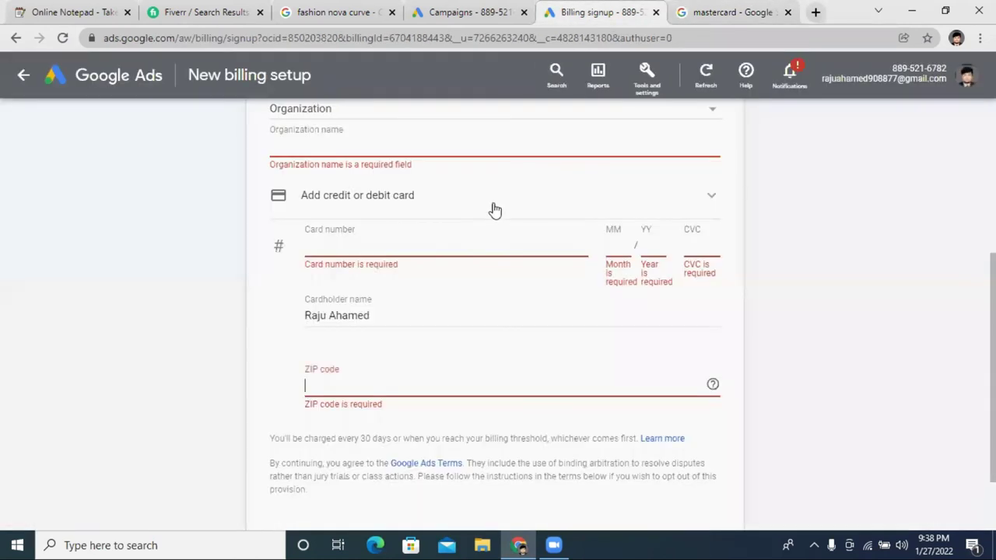
pyautogui.click(369, 245)
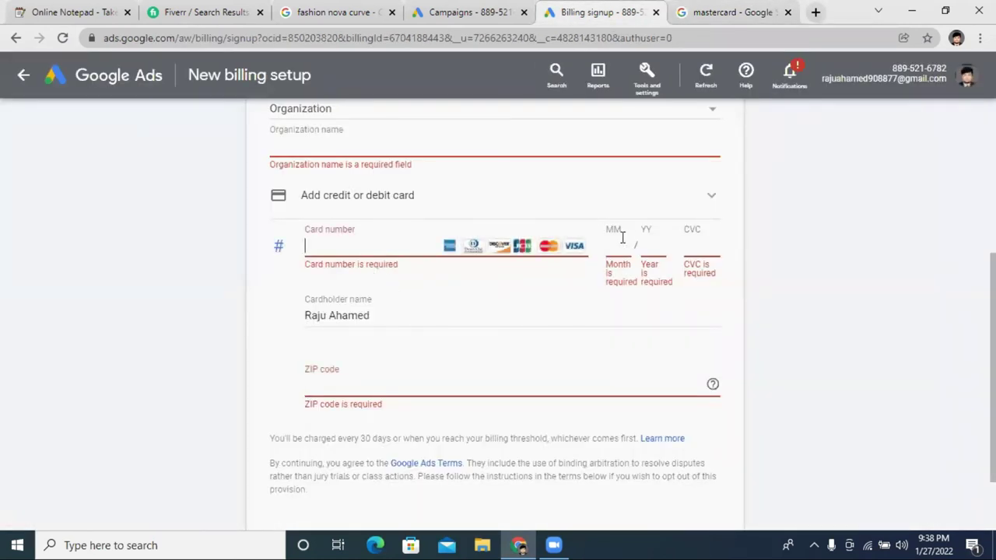
pyautogui.click(622, 238)
pyautogui.write('12')
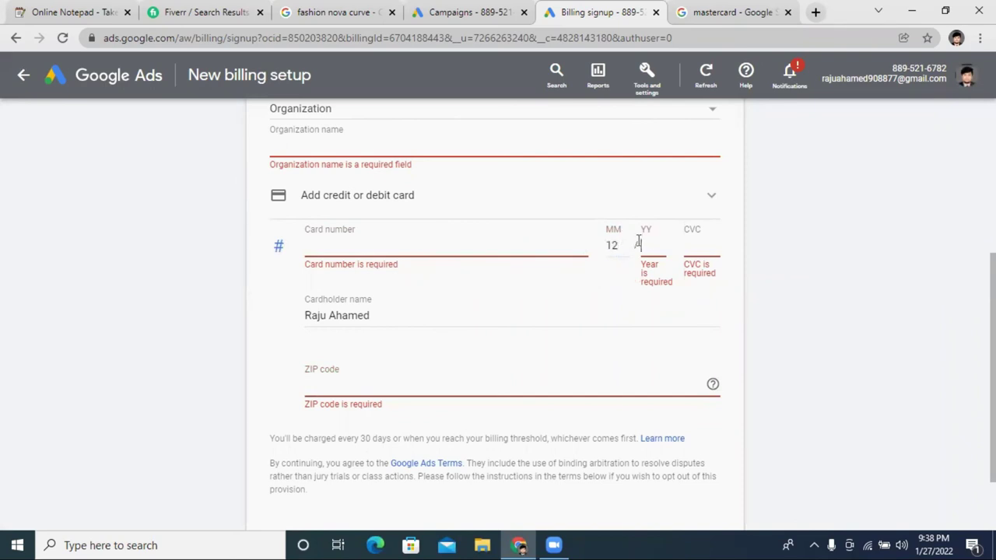
pyautogui.write('13')
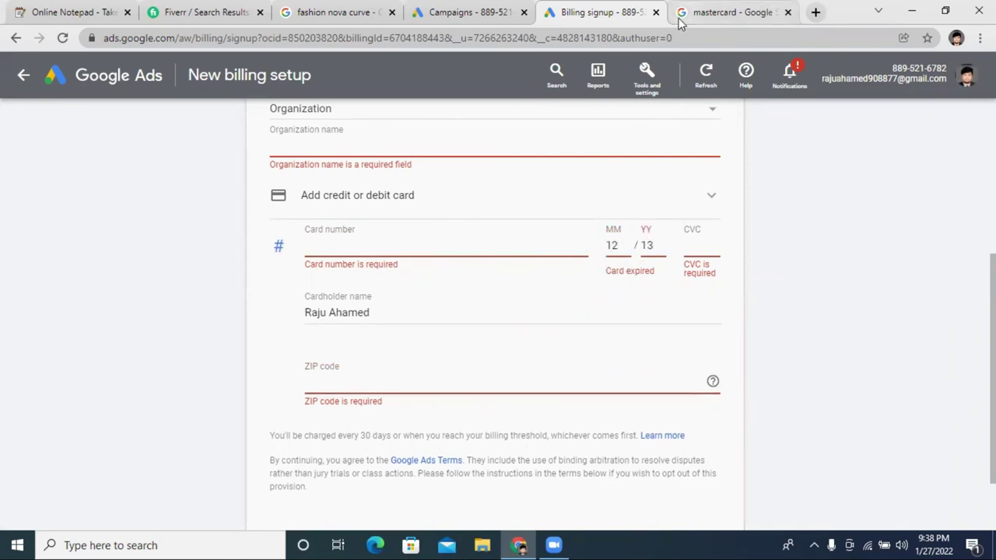
pyautogui.click(683, 16)
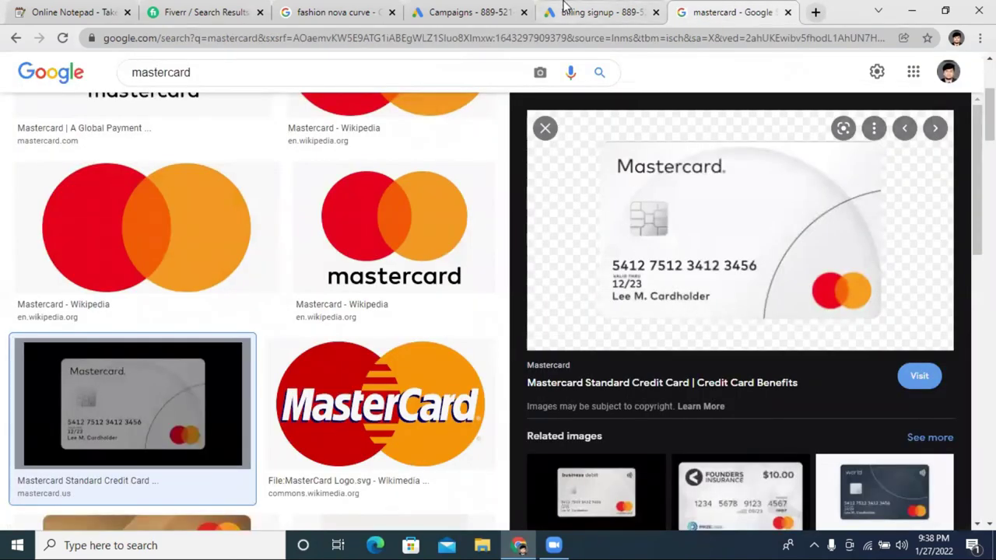
pyautogui.click(591, 12)
pyautogui.press('BackSpace')
pyautogui.press('BackSpace')
pyautogui.write('23')
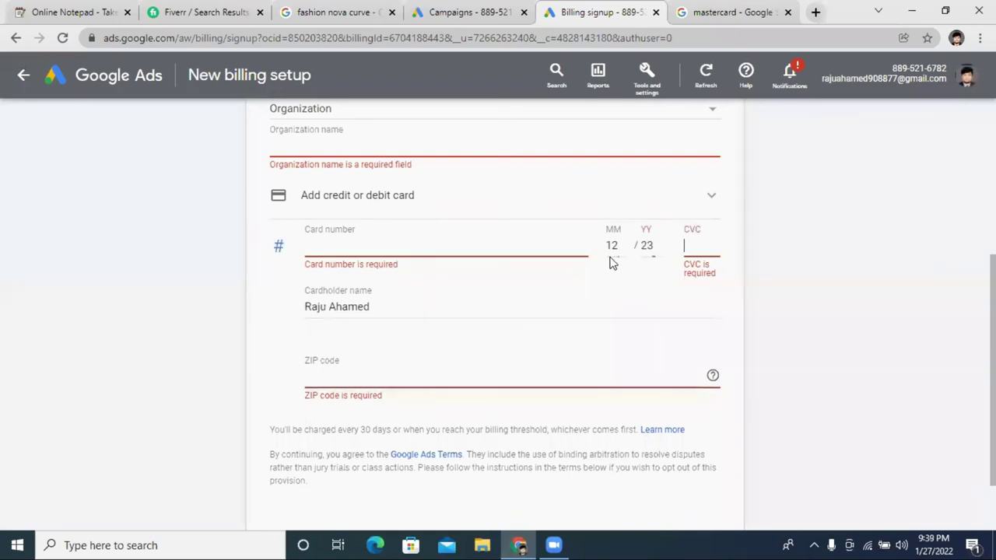
# Step: Look through the Google Images results for mastercard to examine other sample cards
pyautogui.click(700, 13)
pyautogui.scroll(-3, 689, 301)
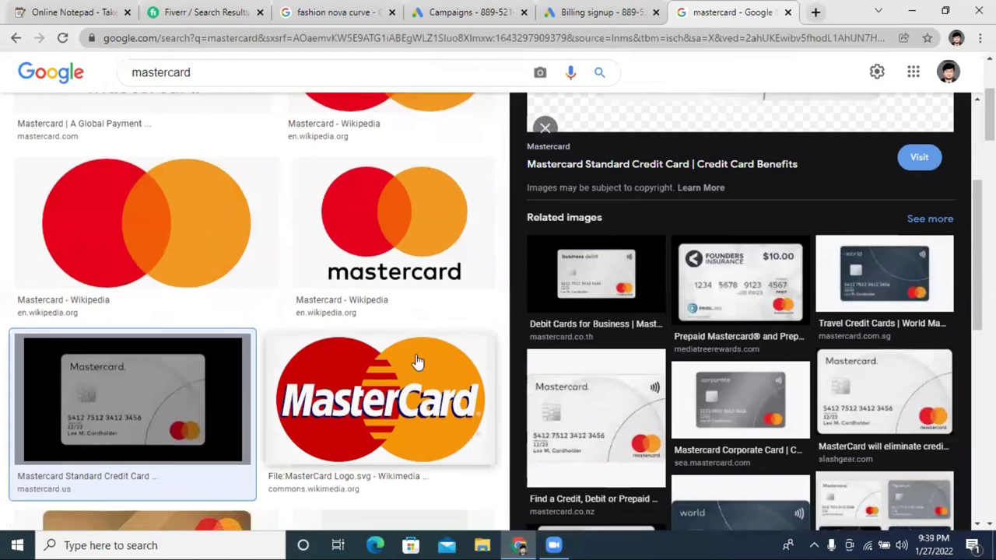
pyautogui.scroll(-3, 420, 360)
pyautogui.scroll(-6, 420, 360)
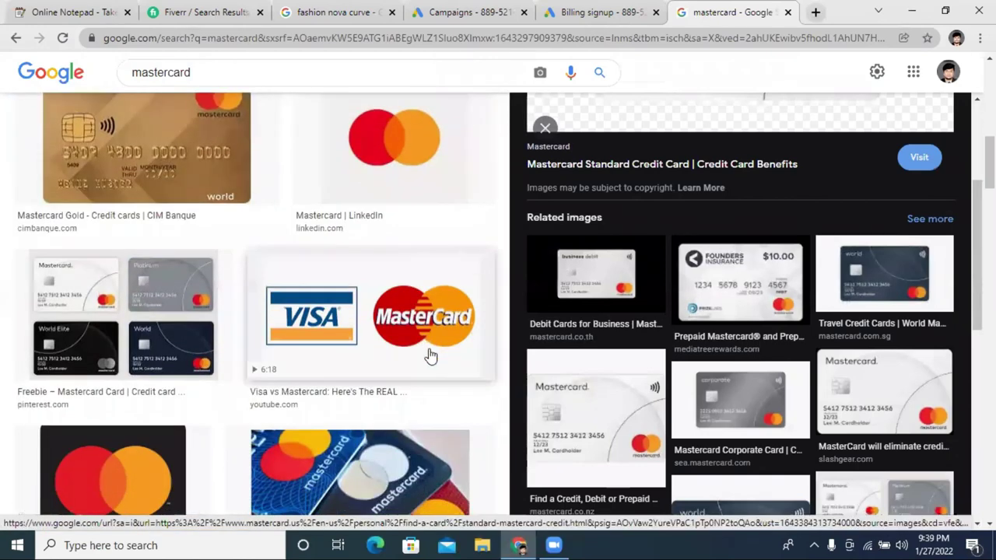
pyautogui.scroll(-4, 431, 356)
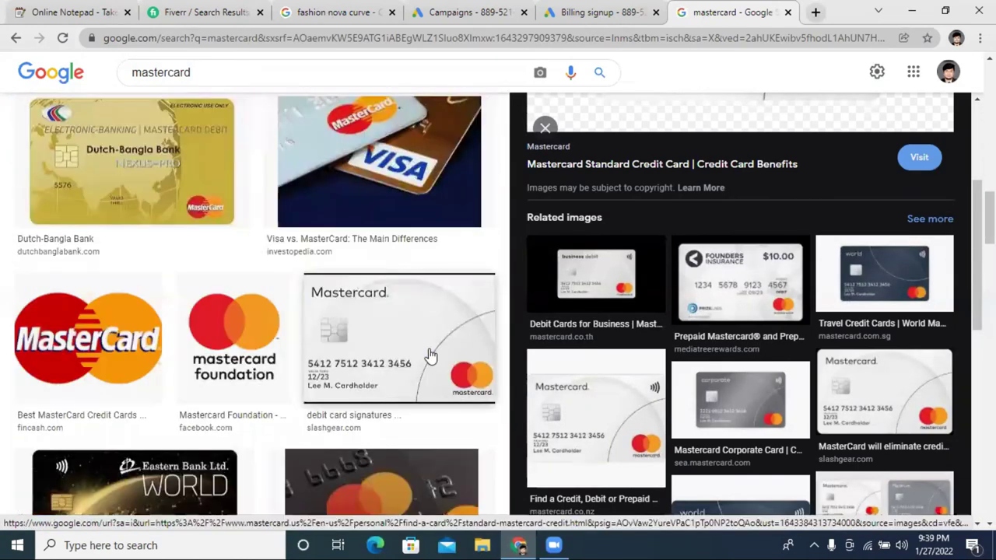
pyautogui.scroll(-5, 382, 291)
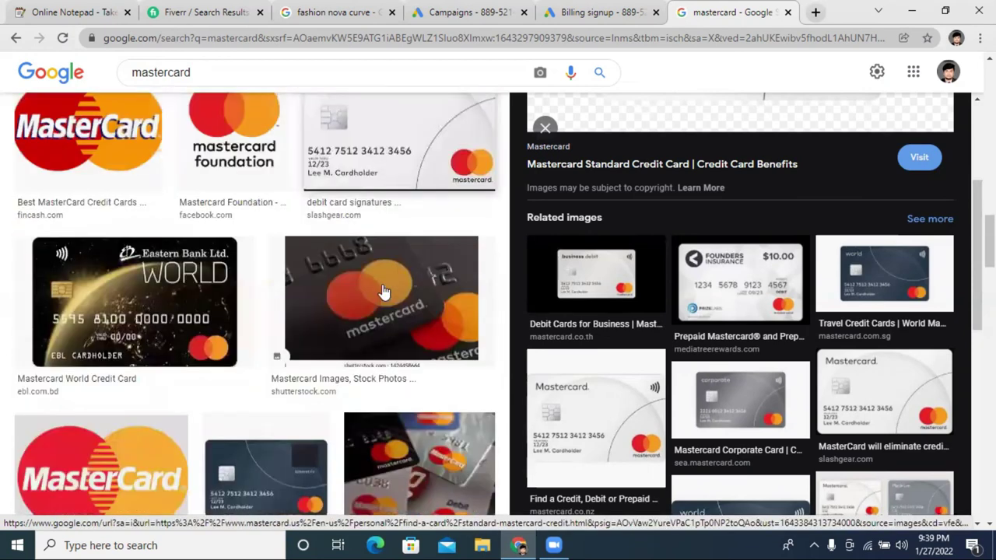
pyautogui.scroll(-6, 382, 294)
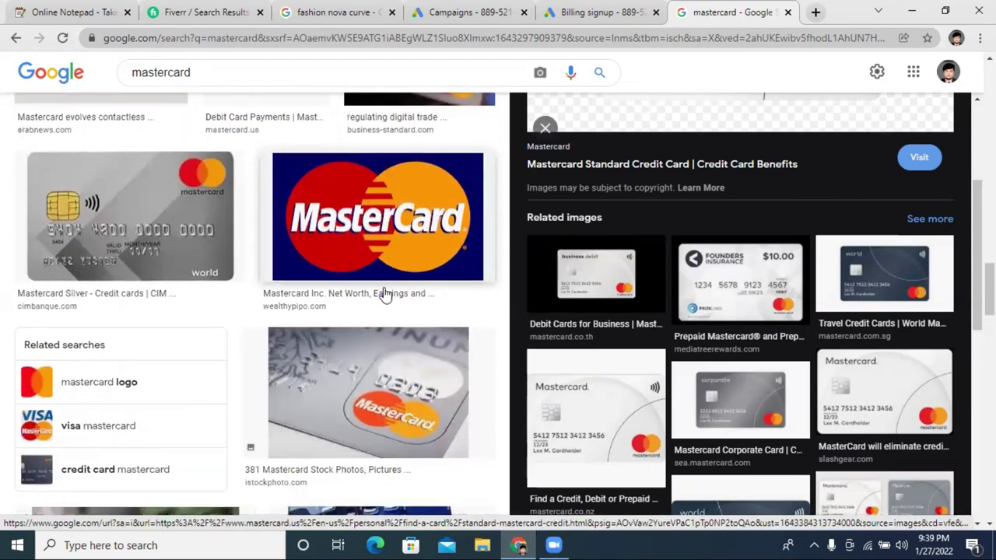
pyautogui.scroll(-7, 383, 294)
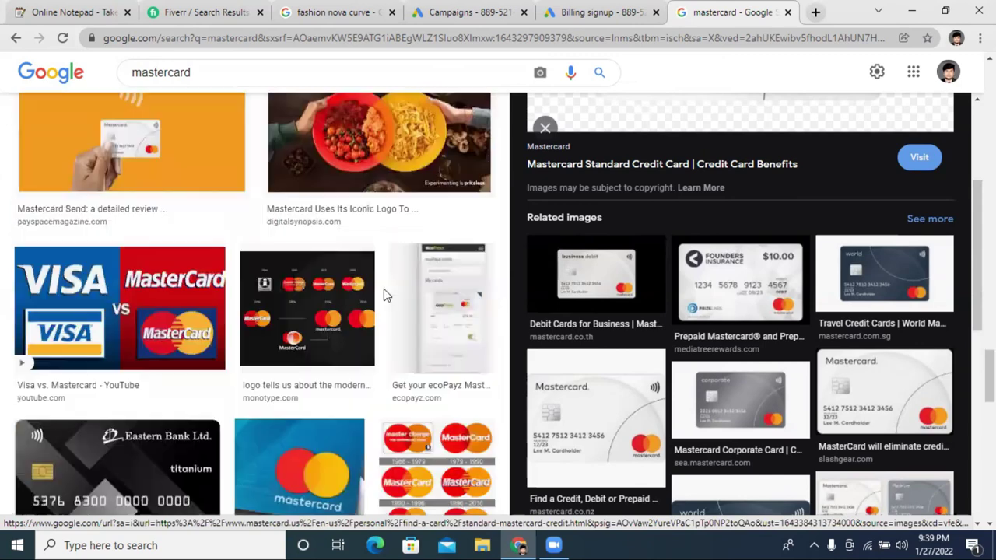
pyautogui.scroll(-6, 384, 291)
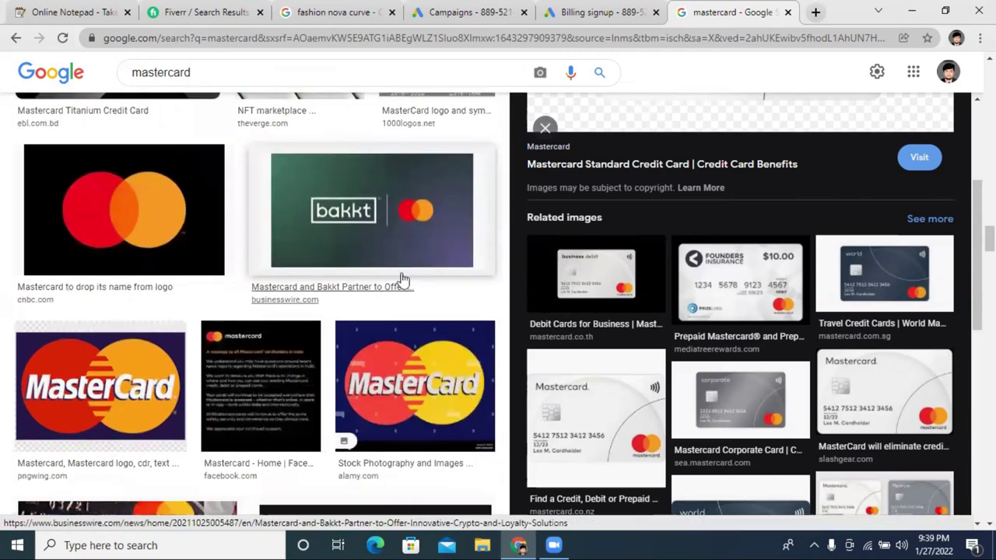
# Step: Return to the billing signup form, leave the ZIP code empty and try to submit the payments setup
pyautogui.click(560, 8)
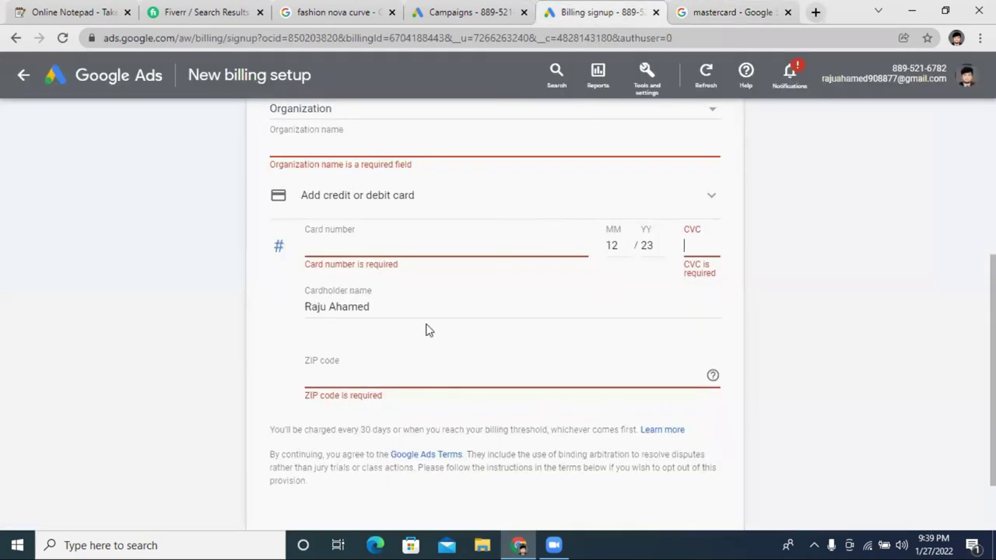
pyautogui.click(378, 367)
pyautogui.scroll(-1, 428, 366)
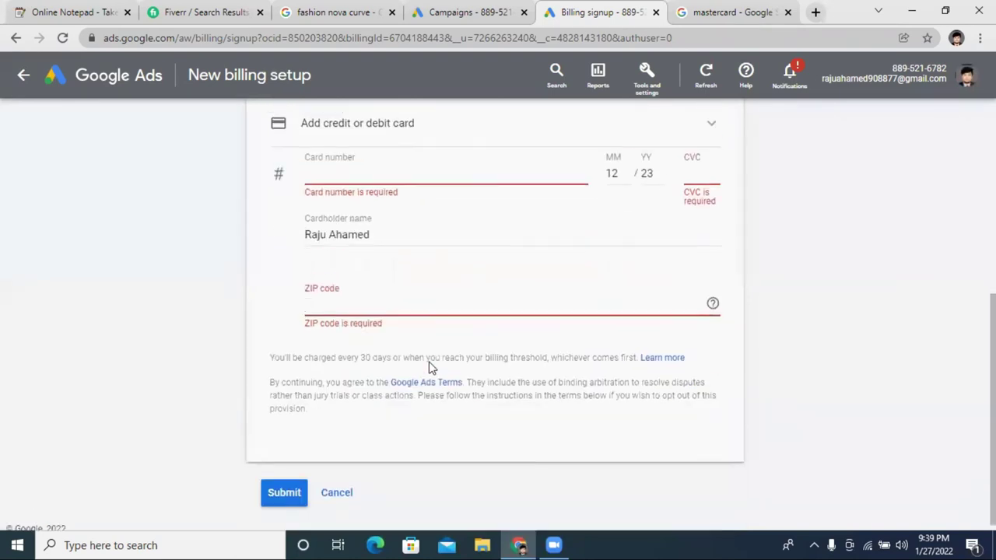
pyautogui.click(302, 485)
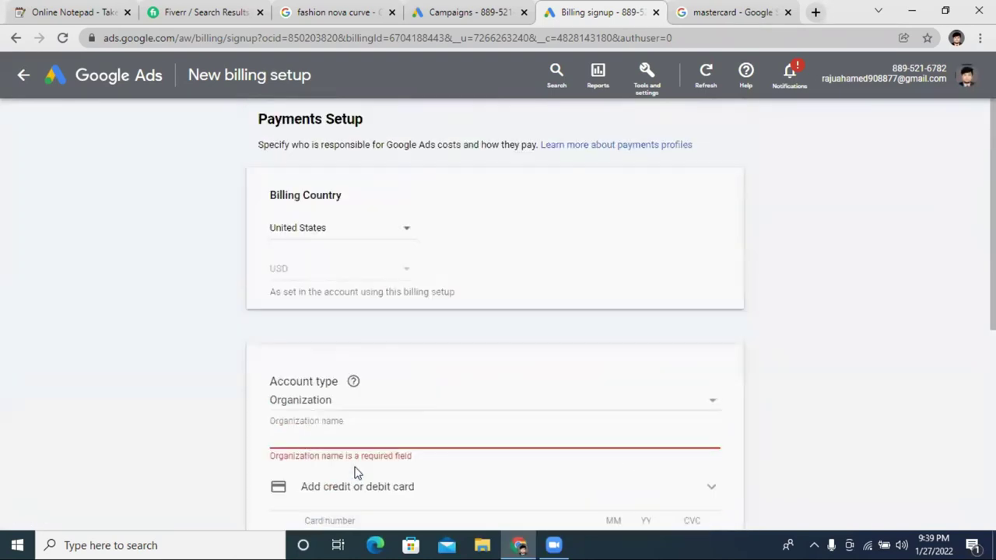